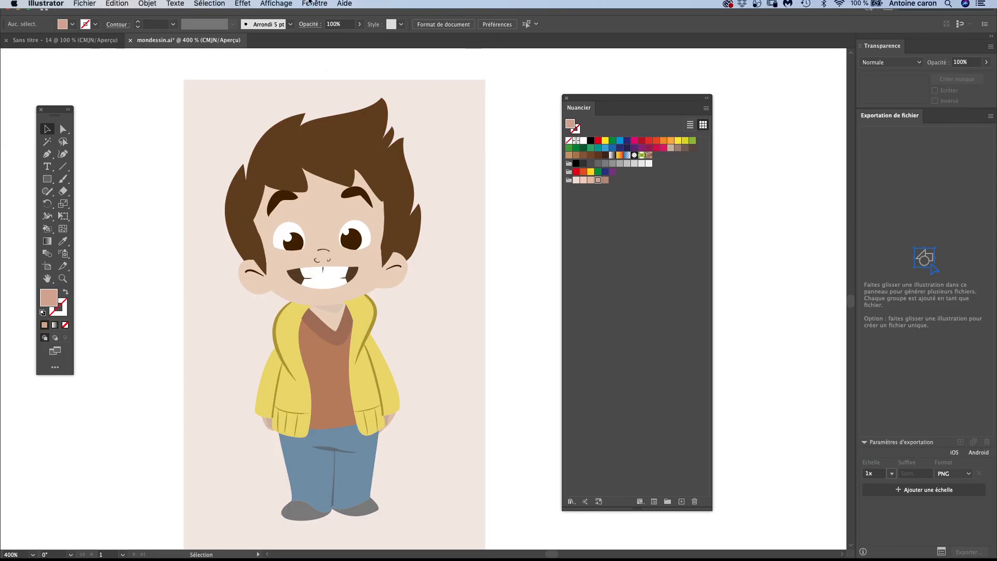
Move the floating Swatches panel slightly further away from the artboard
left_click(310, 3)
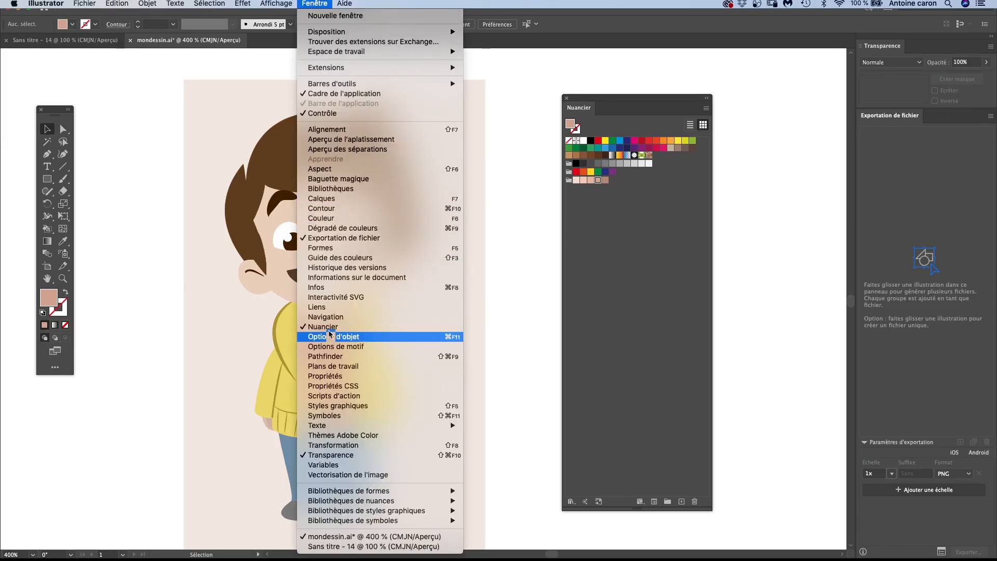
left_click(620, 106)
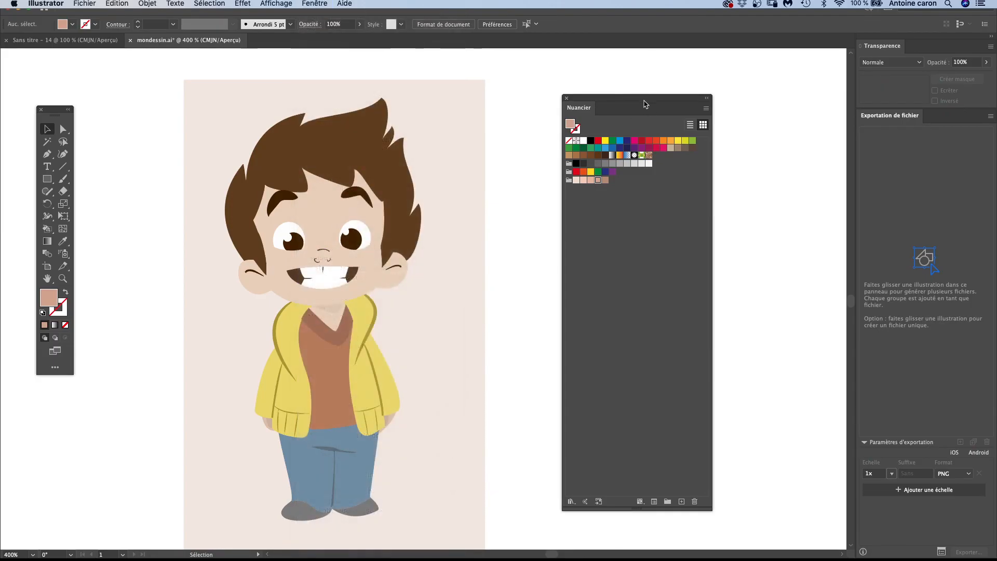
left_click_drag(646, 102, 665, 102)
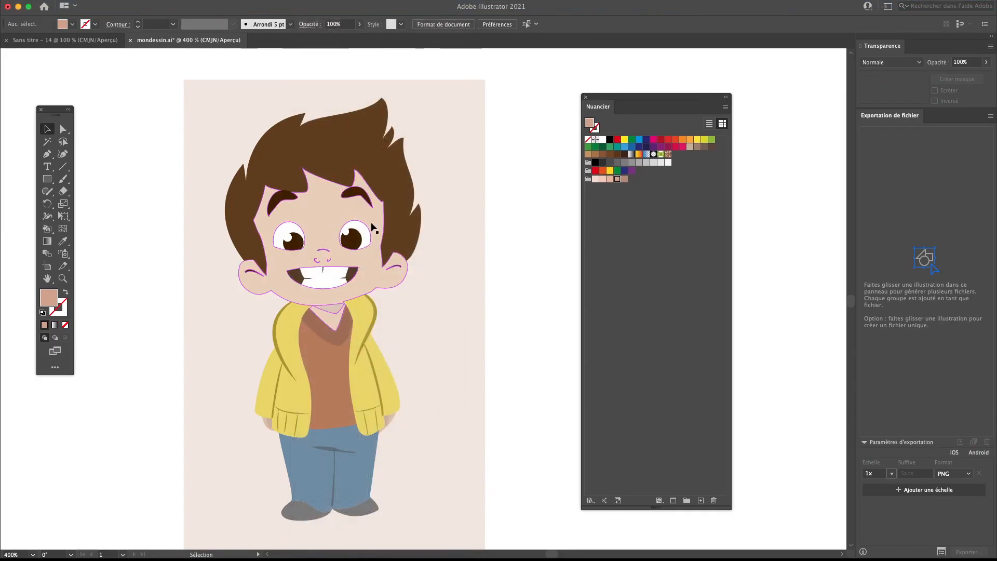
Create a colour group named Groupe de couleurs 1 from the selected skin-tone swatch and open it for colour editing, keeping its colour
left_click(687, 500)
left_click_drag(526, 261, 530, 228)
left_click(570, 268)
double_click(589, 188)
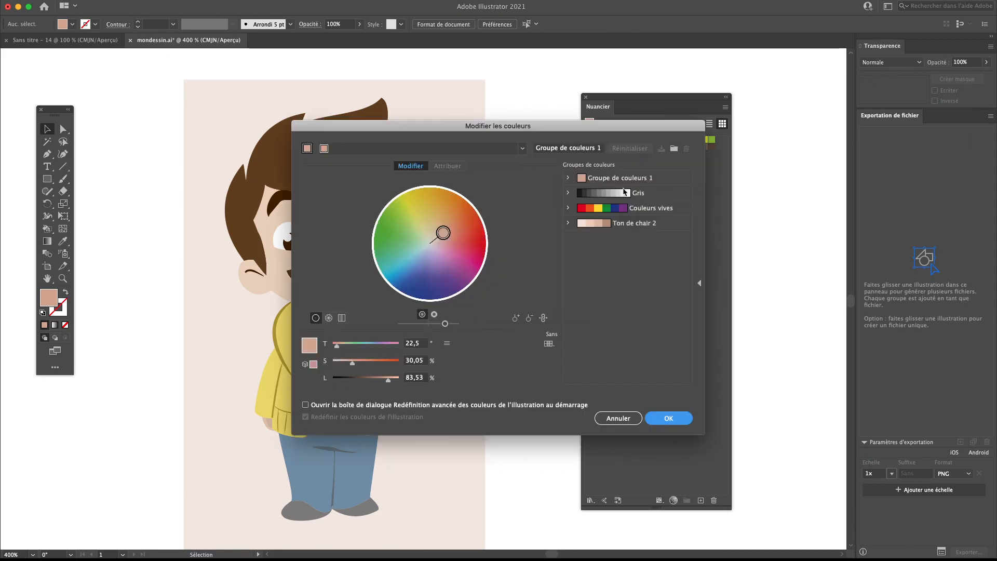
left_click(656, 418)
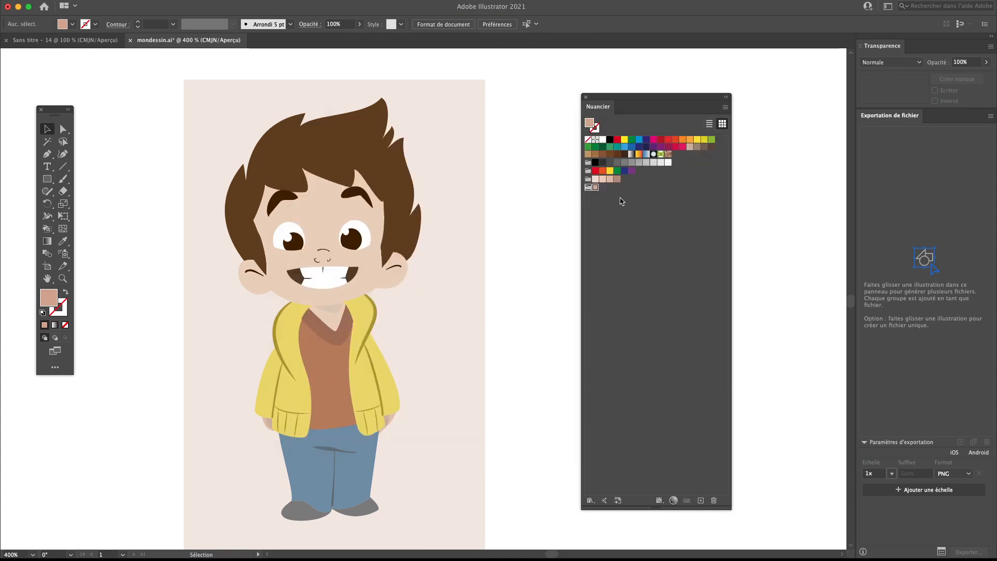
left_click(613, 192)
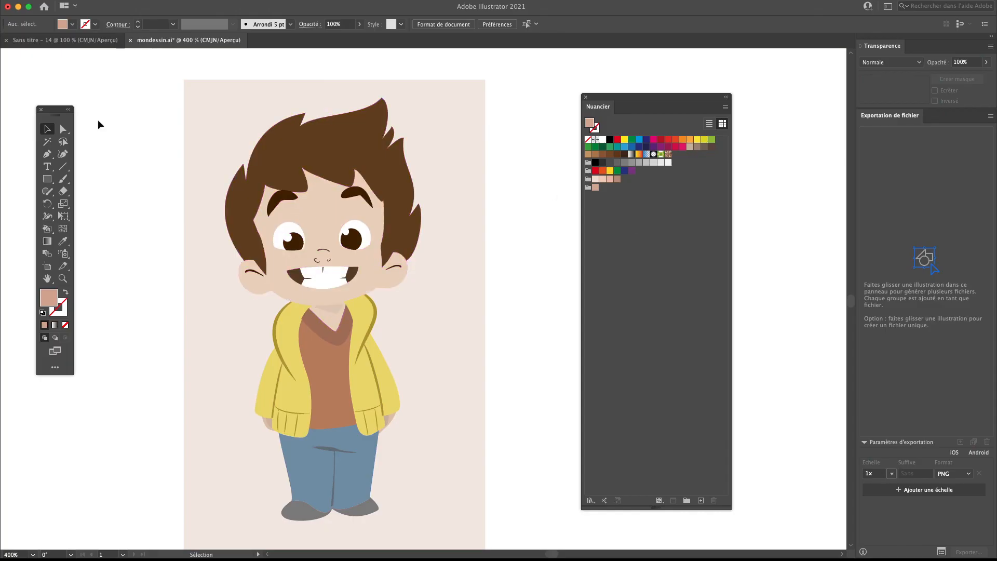
left_click_drag(122, 122, 561, 451)
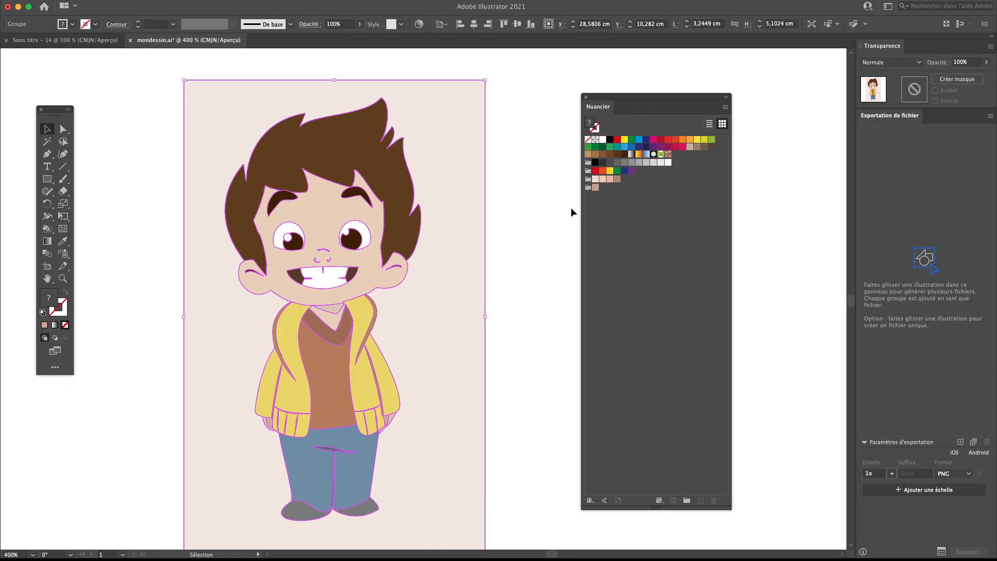
left_click(538, 229)
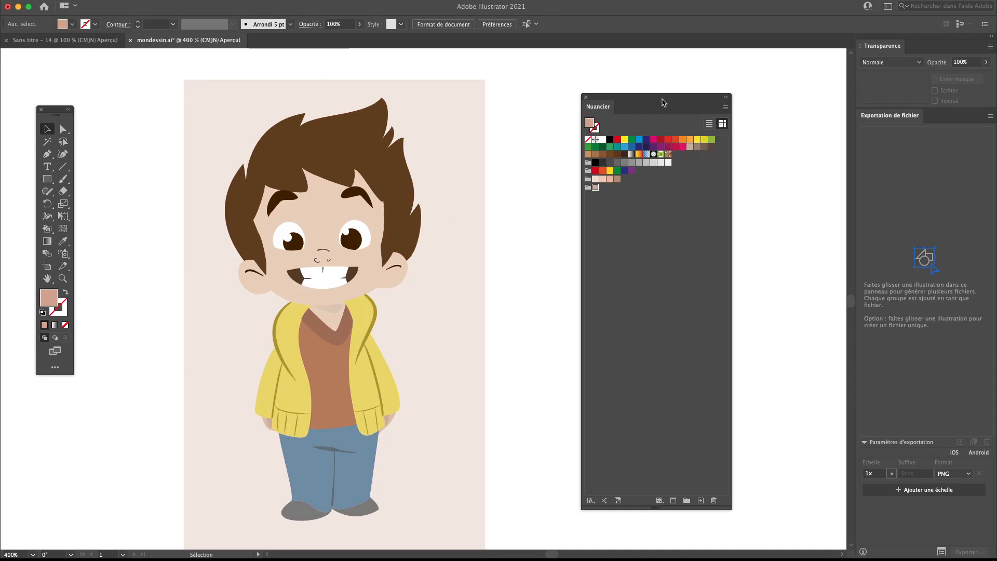
Open the Textiles swatch library and arrange it side by side with the Swatches panel, clear of the artwork
left_click_drag(663, 102, 599, 102)
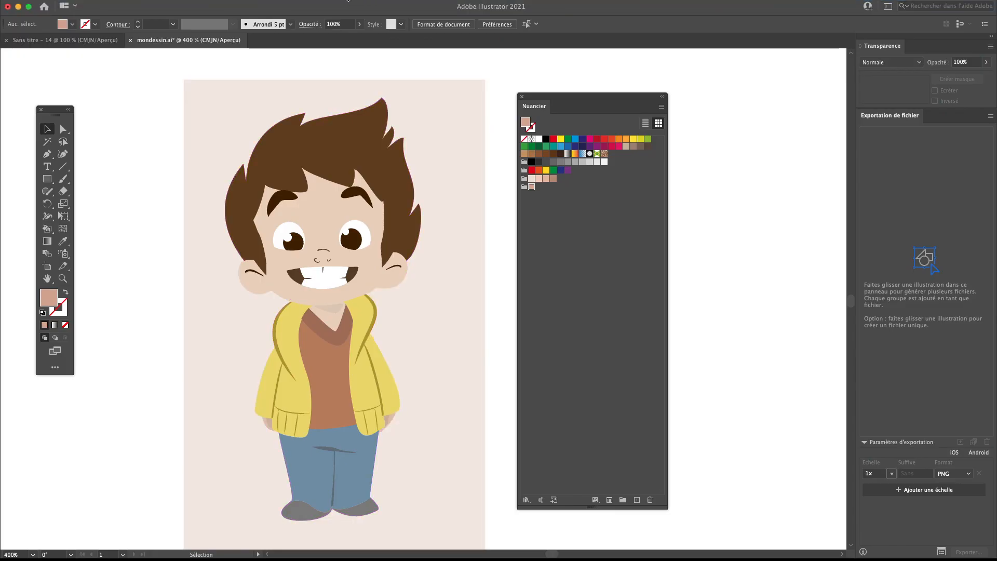
mouse_move(349, 4)
left_click(312, 3)
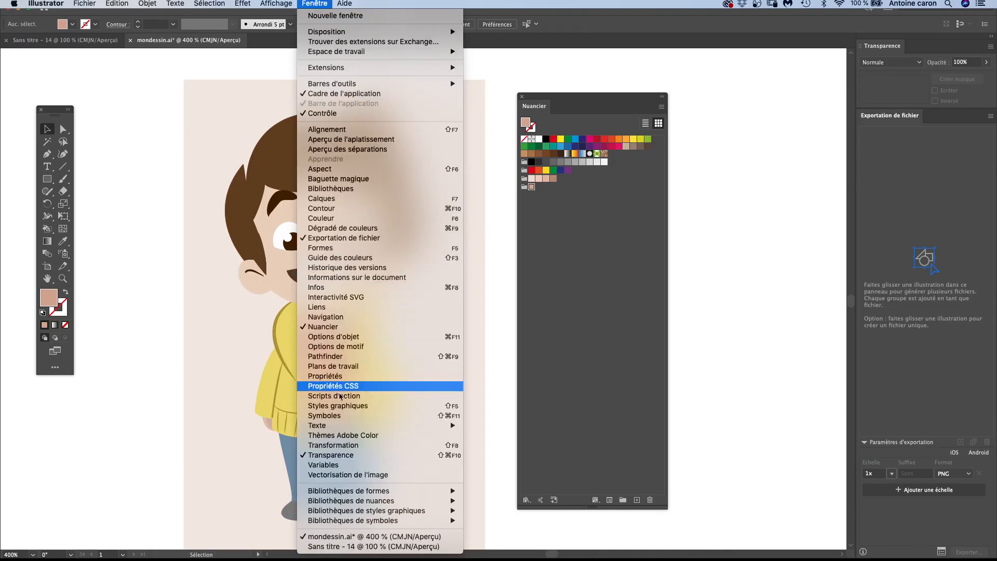
mouse_move(403, 505)
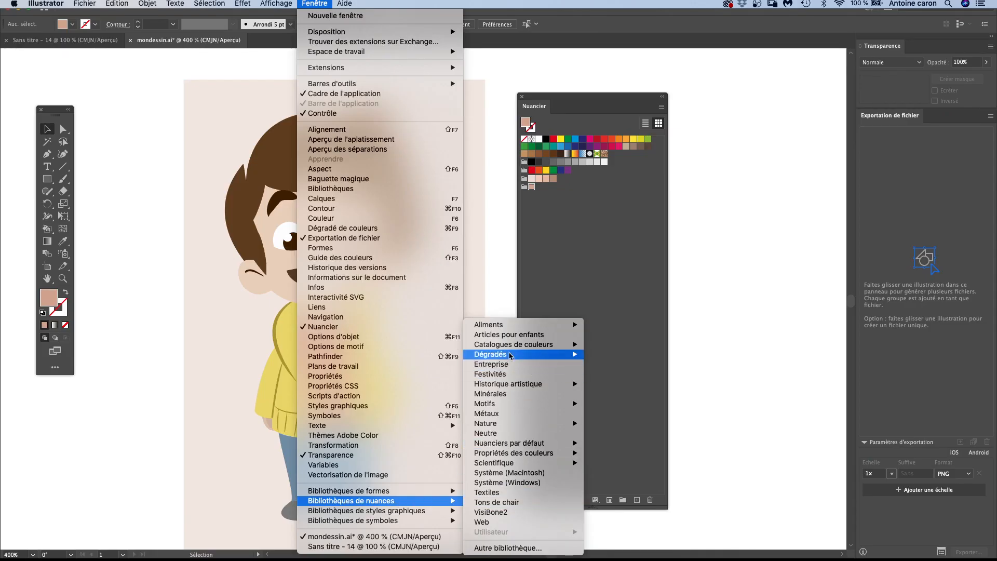
mouse_move(515, 344)
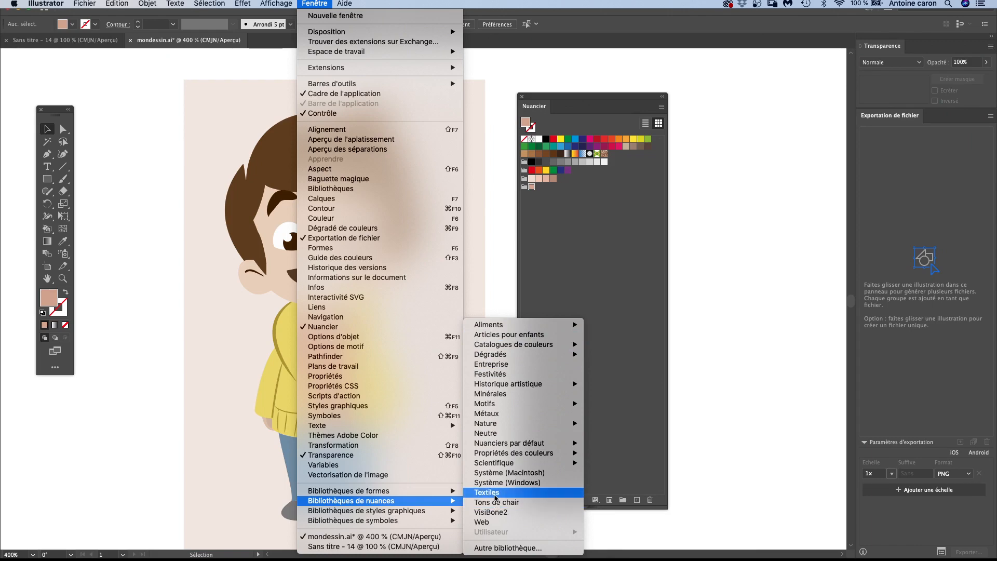
left_click(493, 496)
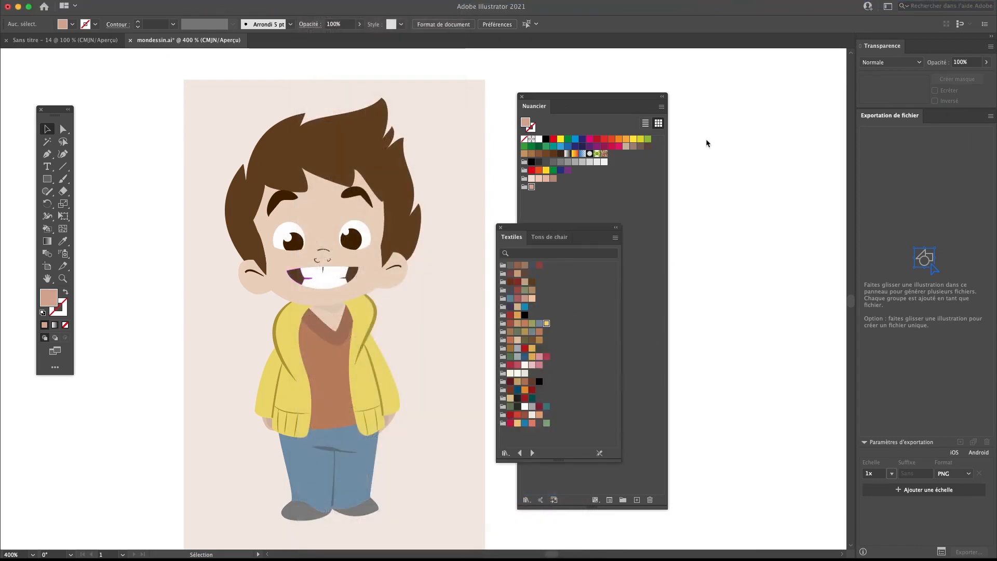
left_click_drag(548, 227, 738, 158)
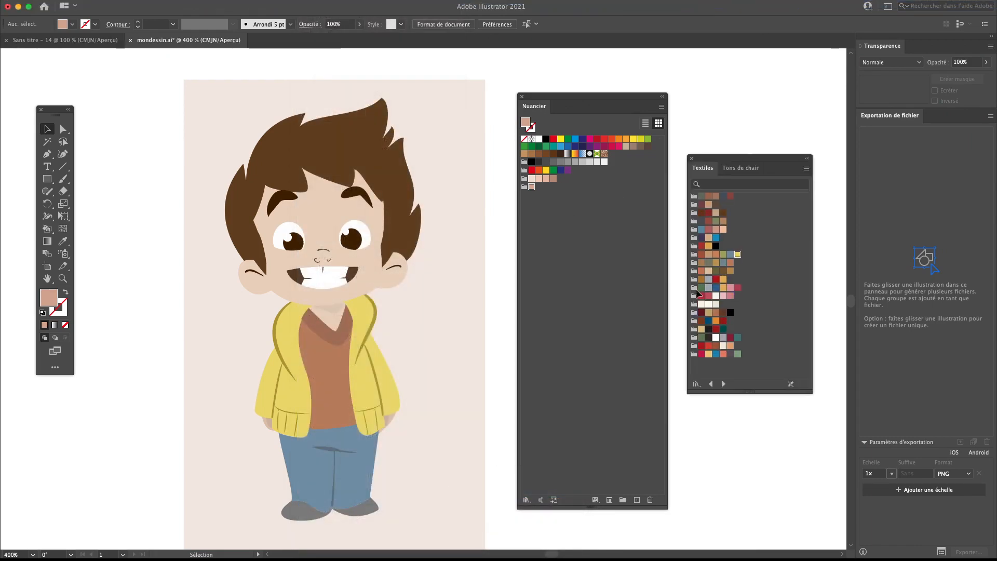
Add the brown, grey, red and gold Textiles group to the document swatches and delete the colour group holding a single skin tone
left_click_drag(695, 283, 539, 209)
left_click(549, 216)
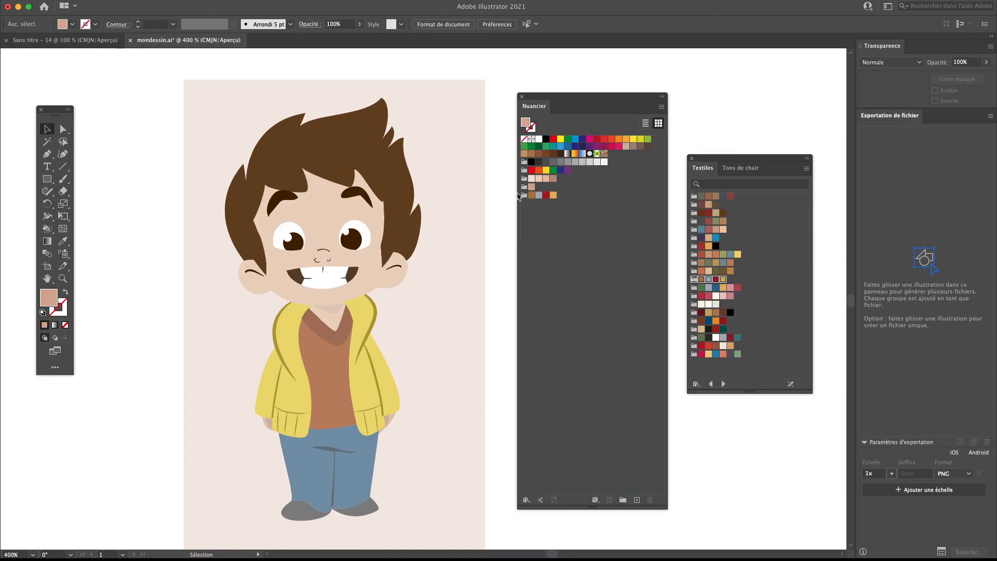
left_click(524, 186)
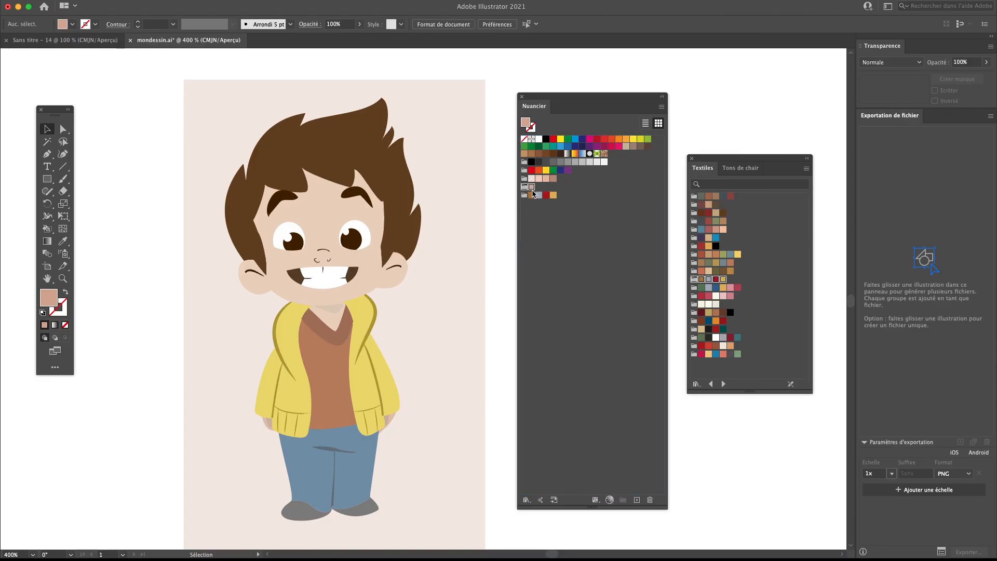
left_click(649, 499)
left_click(549, 298)
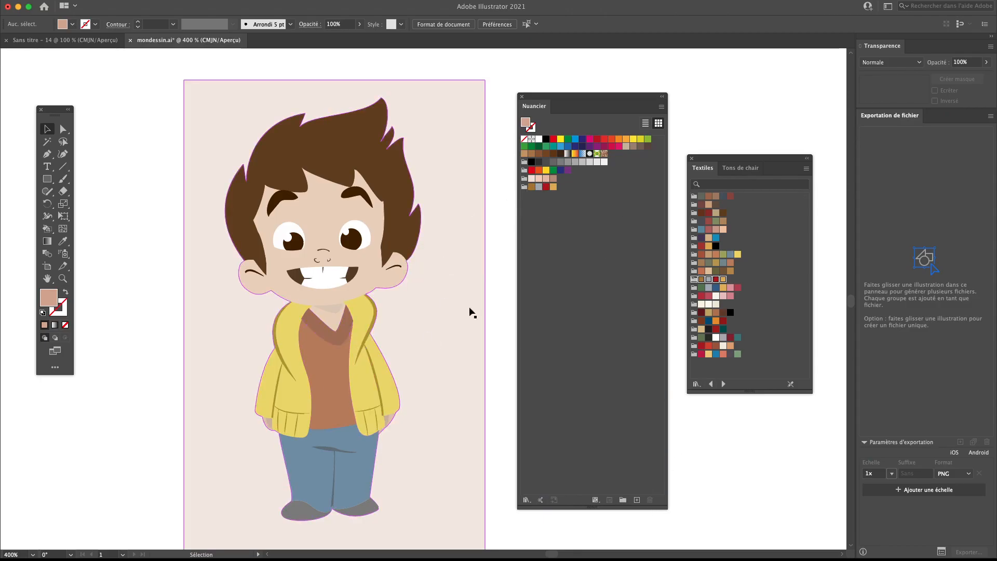
Select the whole character illustration and activate the Live Paint Bucket with the grey swatch of the added Textiles group
left_click_drag(110, 155, 464, 518)
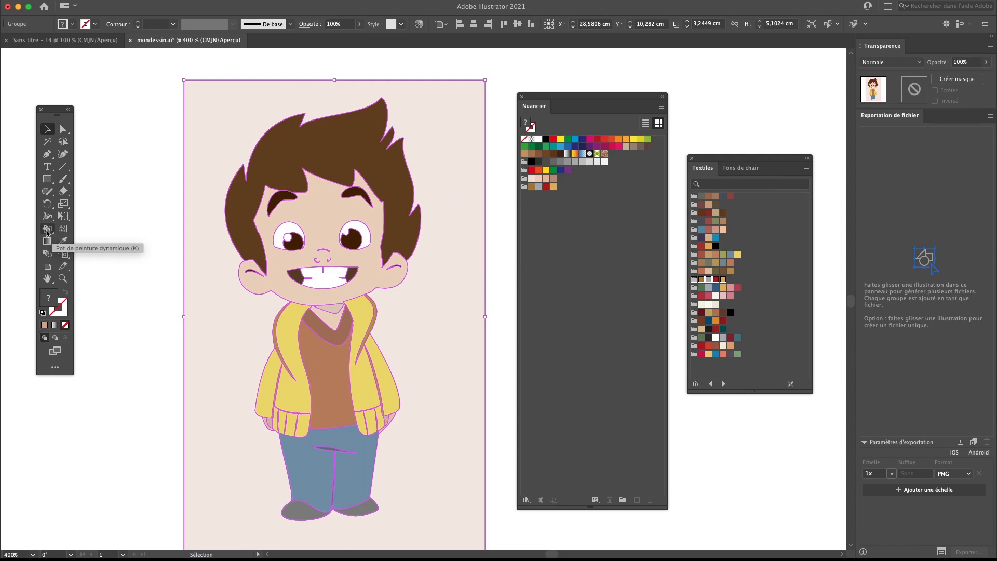
left_click_drag(47, 230, 108, 244)
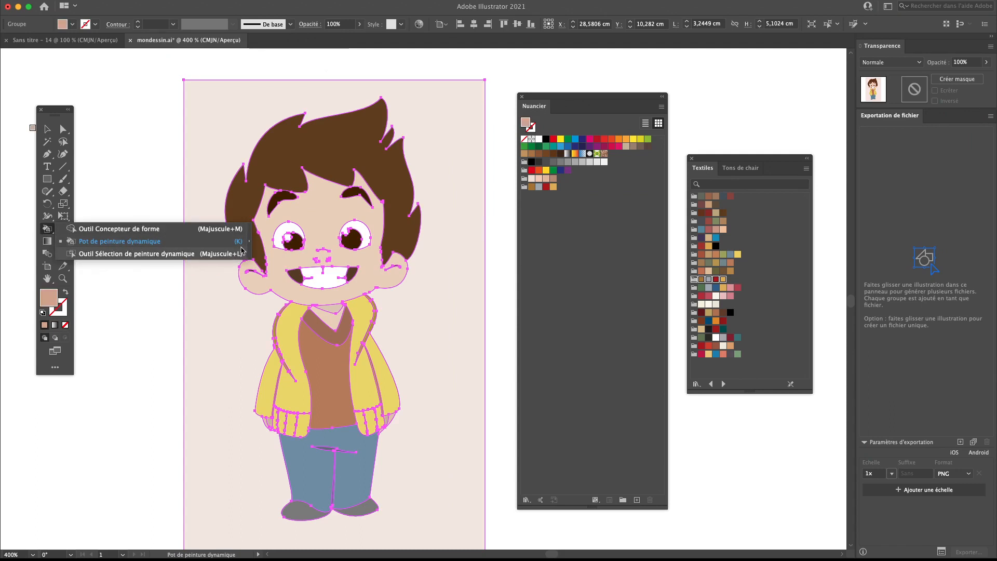
left_click(124, 243)
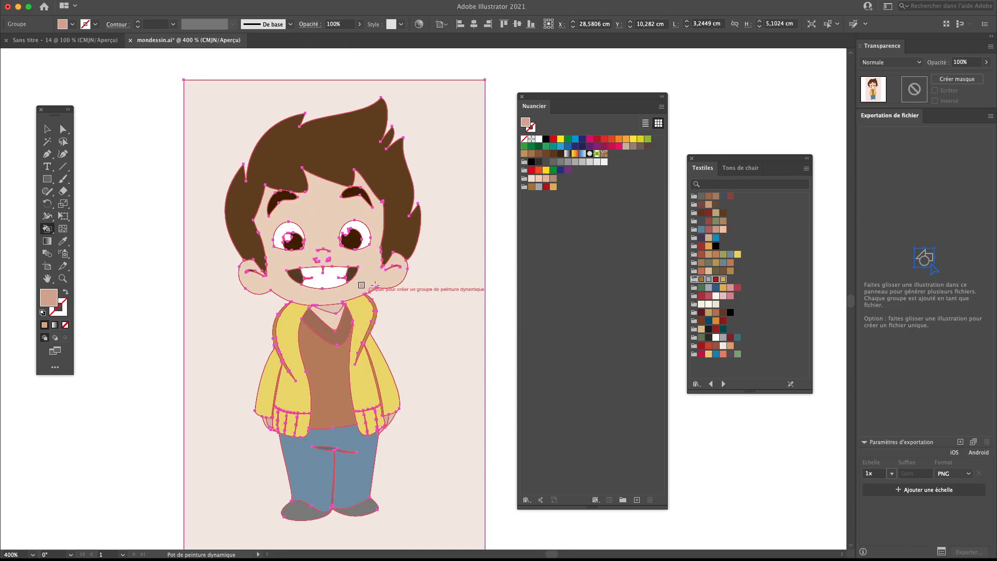
left_click(525, 187)
left_click(532, 187)
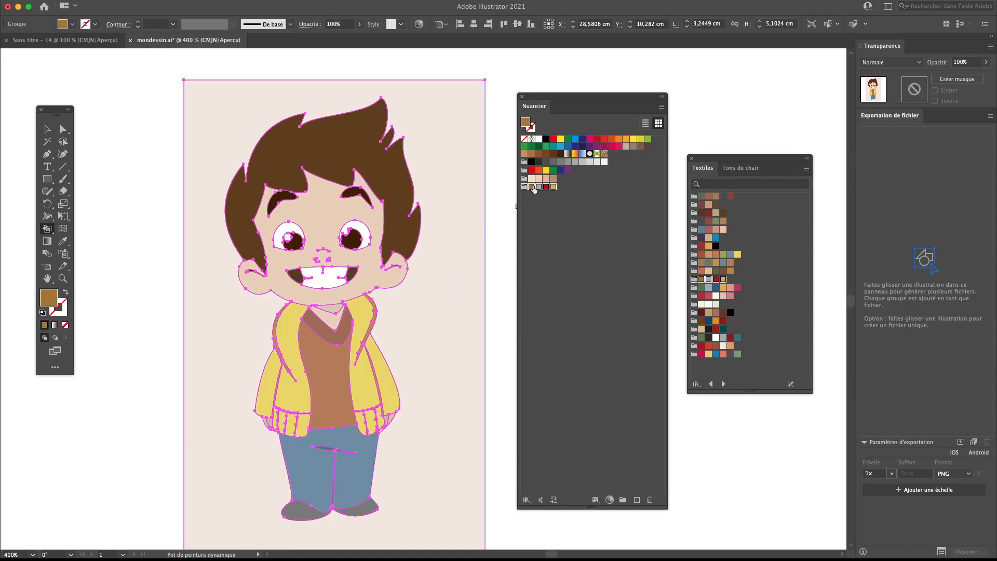
left_click(538, 187)
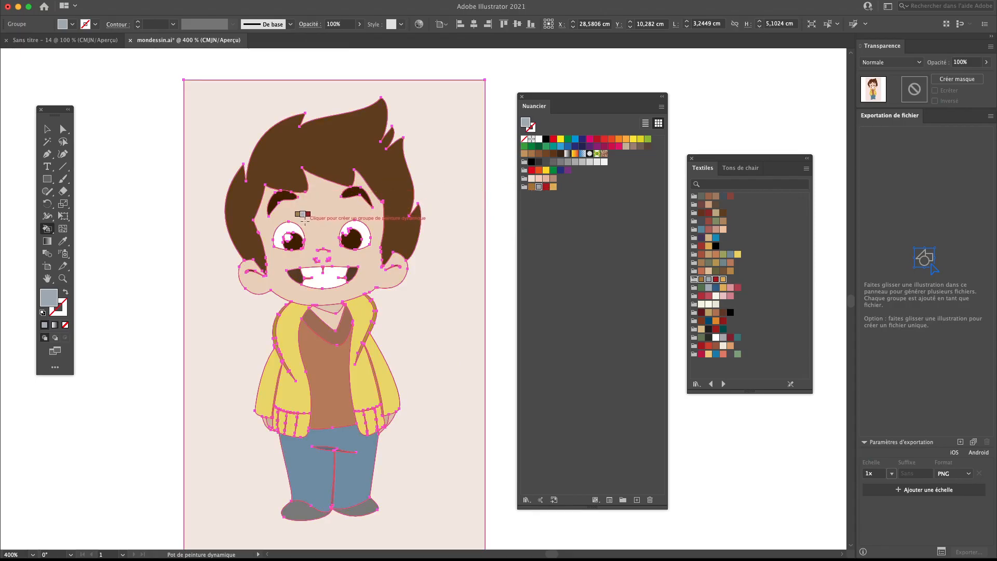
Cycle the Live Paint Bucket through the swatches of the active colour group and settle on the dark red
key("Right")
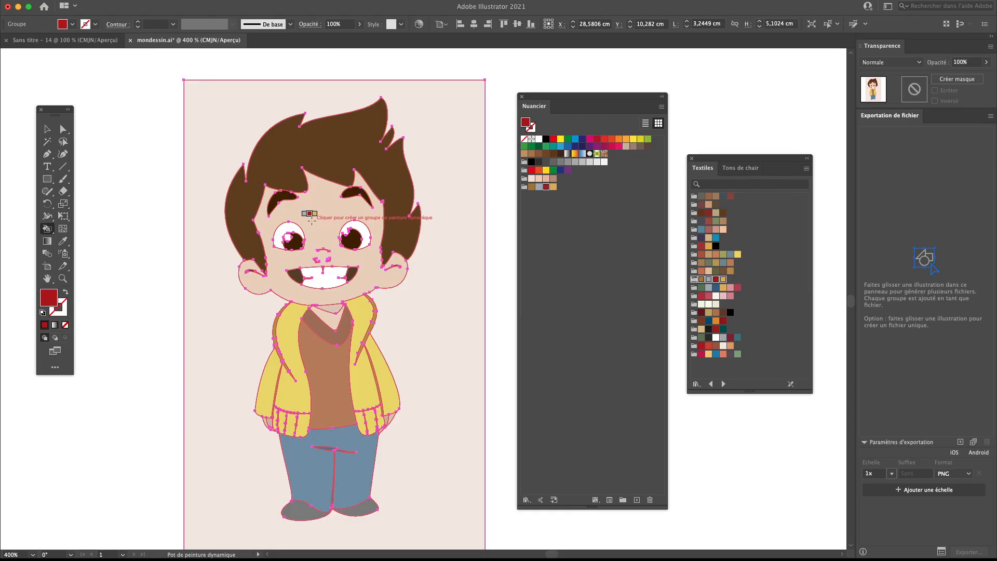
key("Left")
key("Left")
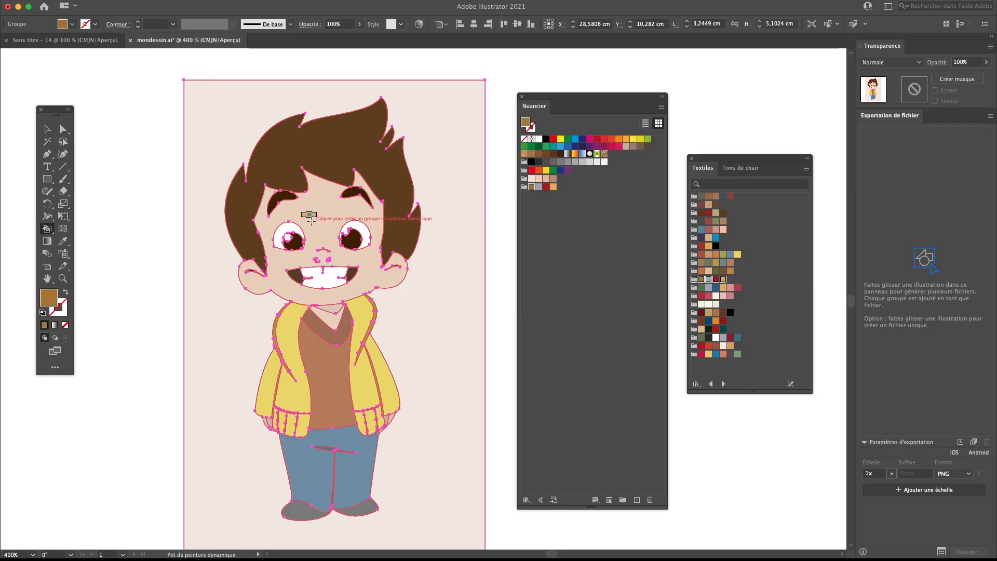
key("Right")
key("Right")
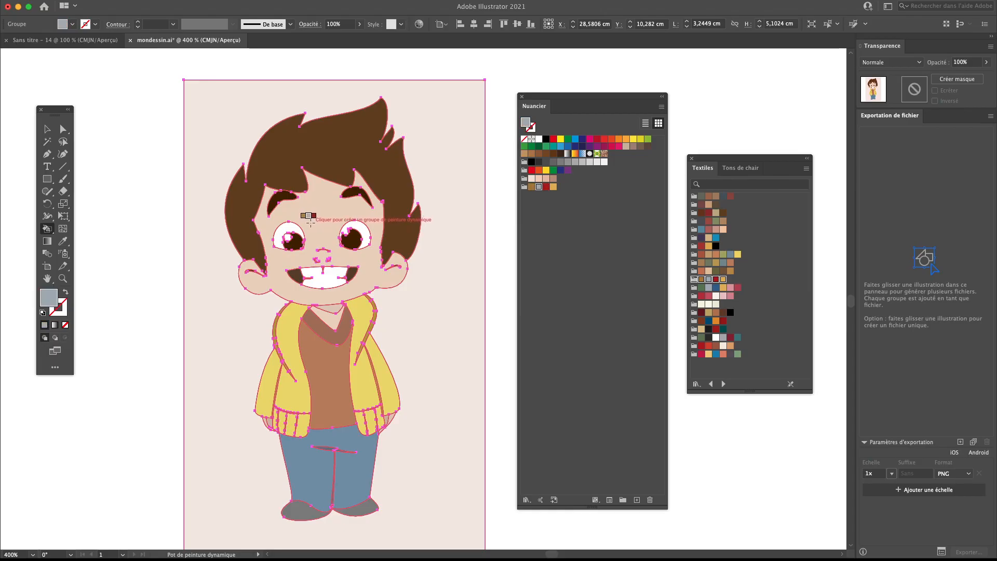
key("Right")
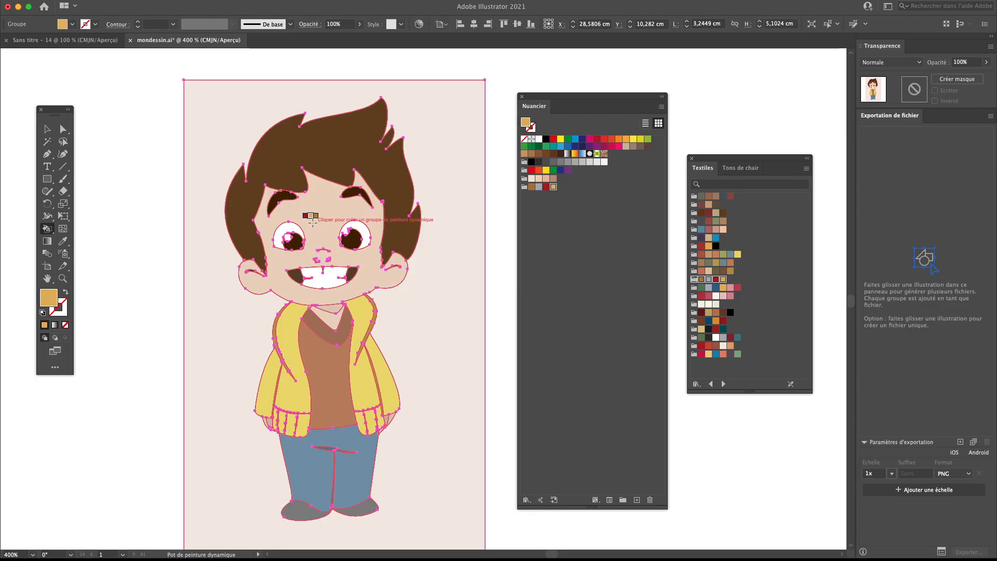
key("Left")
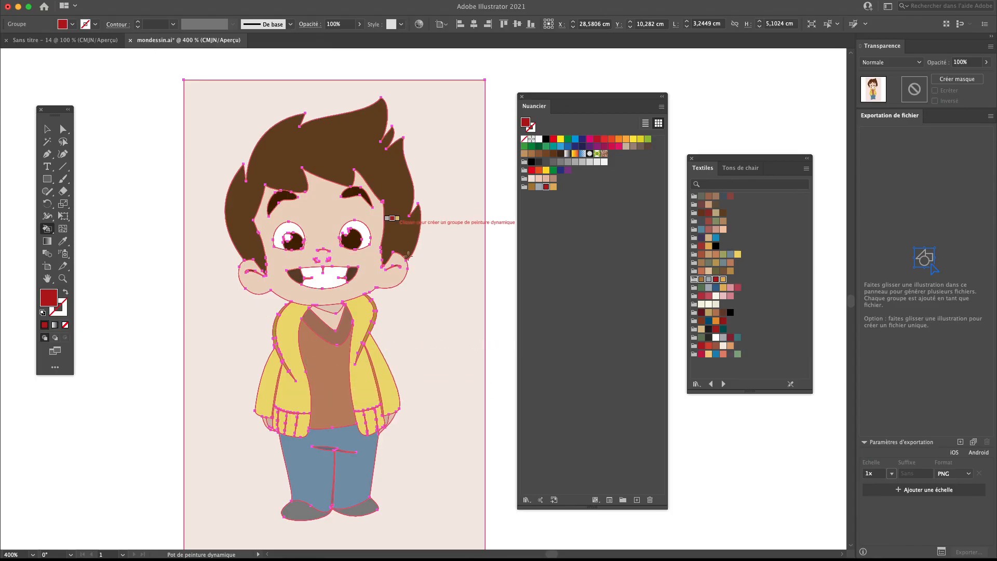
Turn the illustration into a Live Paint group and fill the jacket's left front, left sleeve and left cuff segments with dark red
left_click(292, 400)
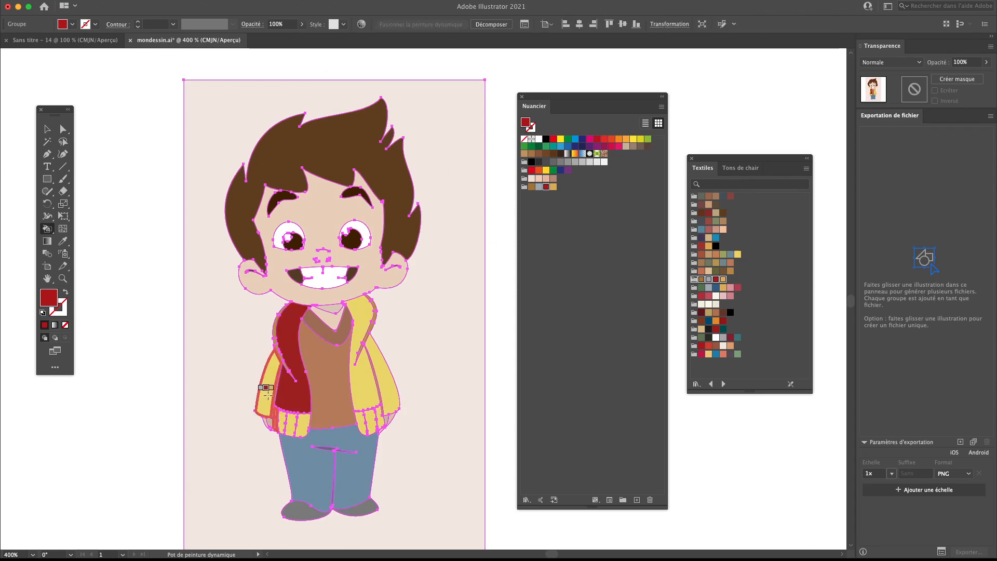
left_click(268, 394)
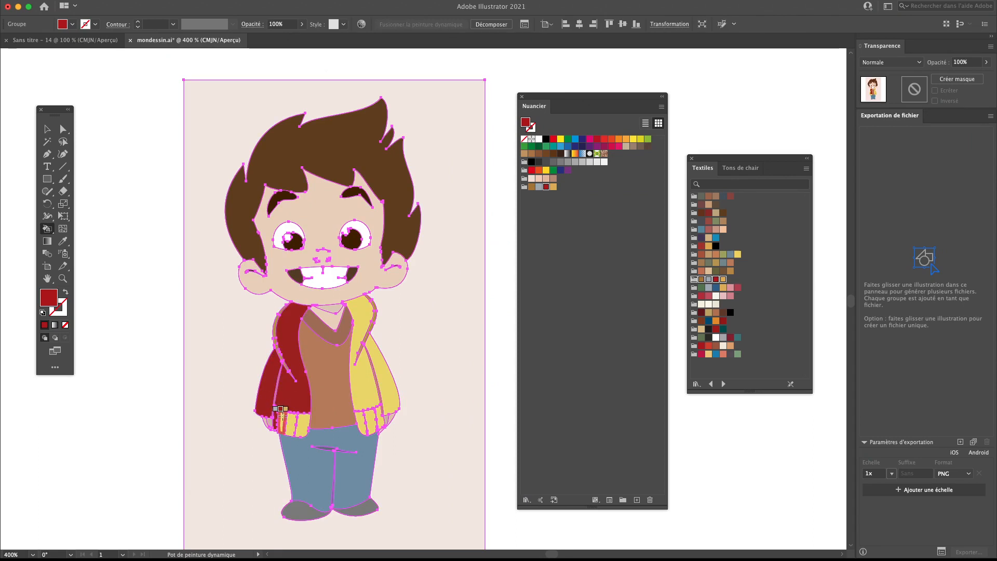
left_click(281, 419)
left_click(286, 420)
left_click(293, 419)
left_click(299, 419)
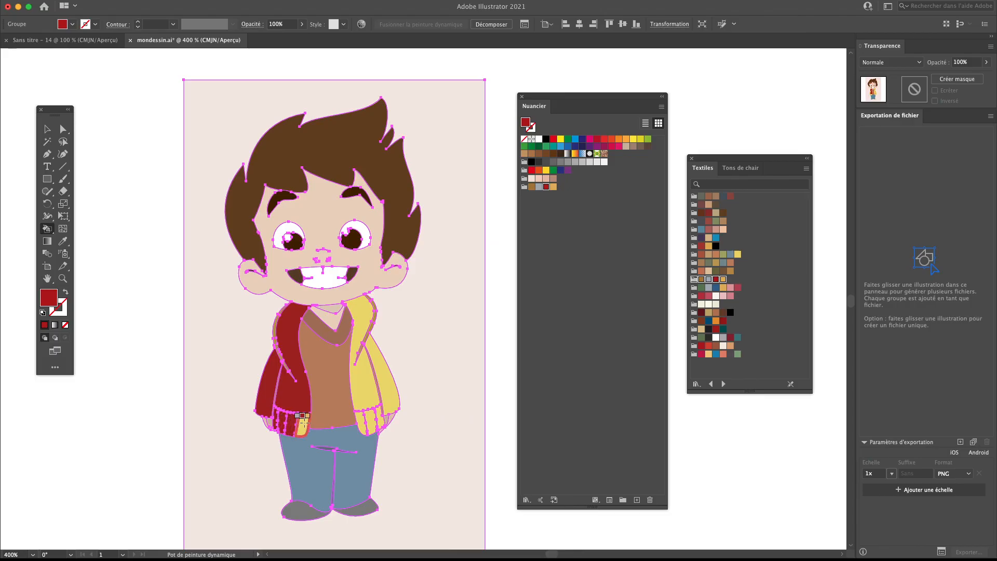
left_click(302, 418)
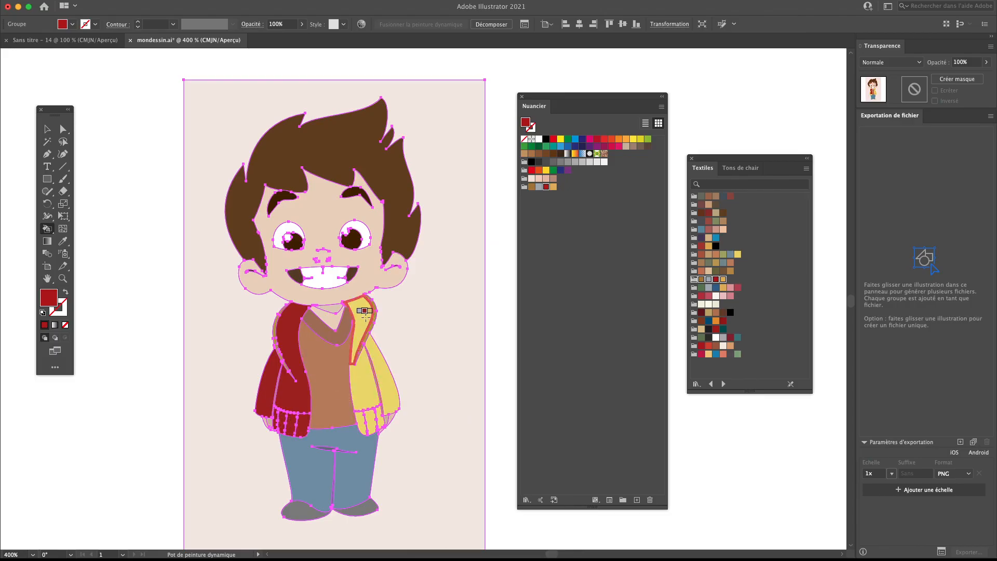
Fill the jacket's right collar, right front, right sleeve and right cuff with the same dark red
left_click(365, 310)
left_click(363, 381)
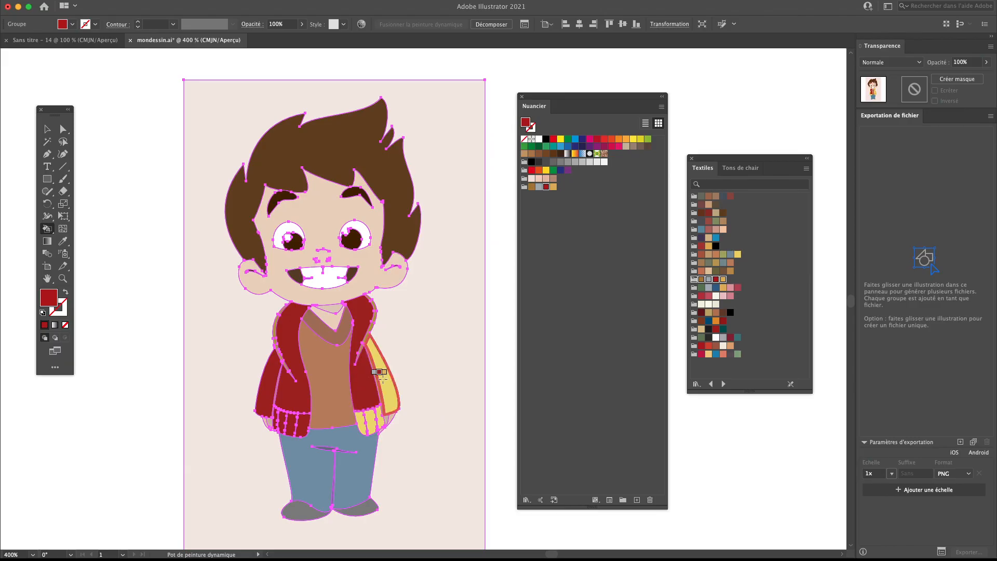
left_click(383, 376)
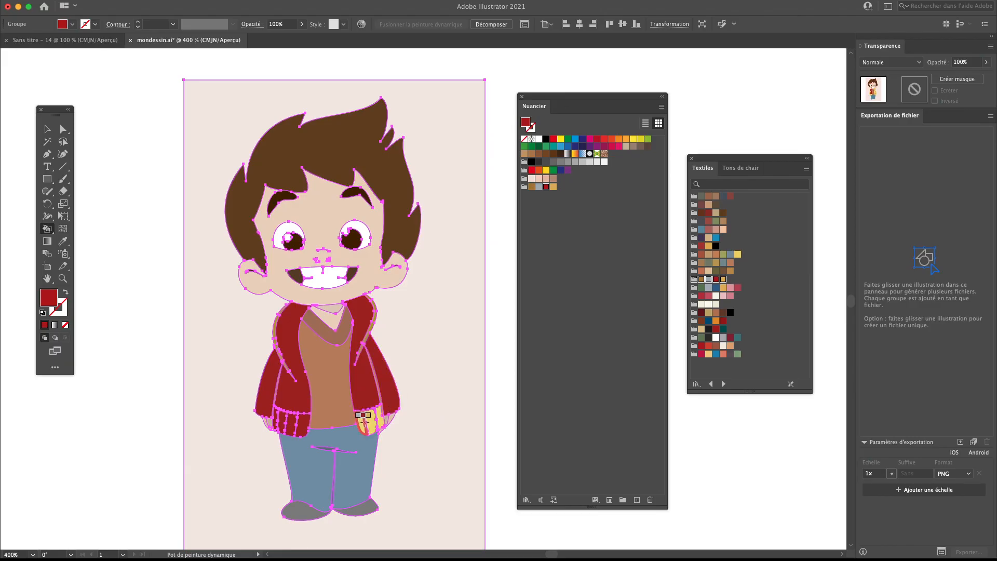
left_click(377, 416)
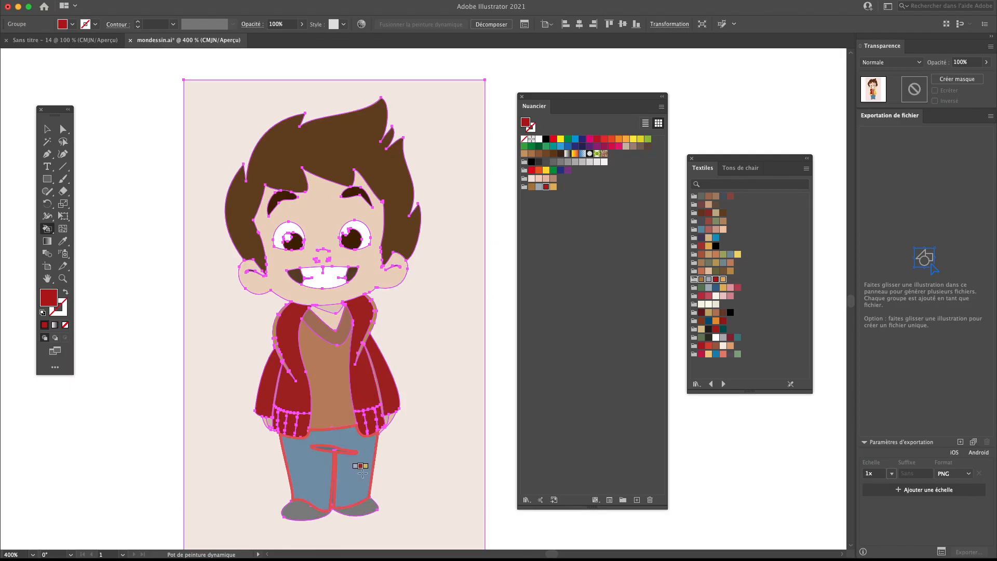
Fill the trousers with the blue-grey swatch of the added Textiles group
key("Left")
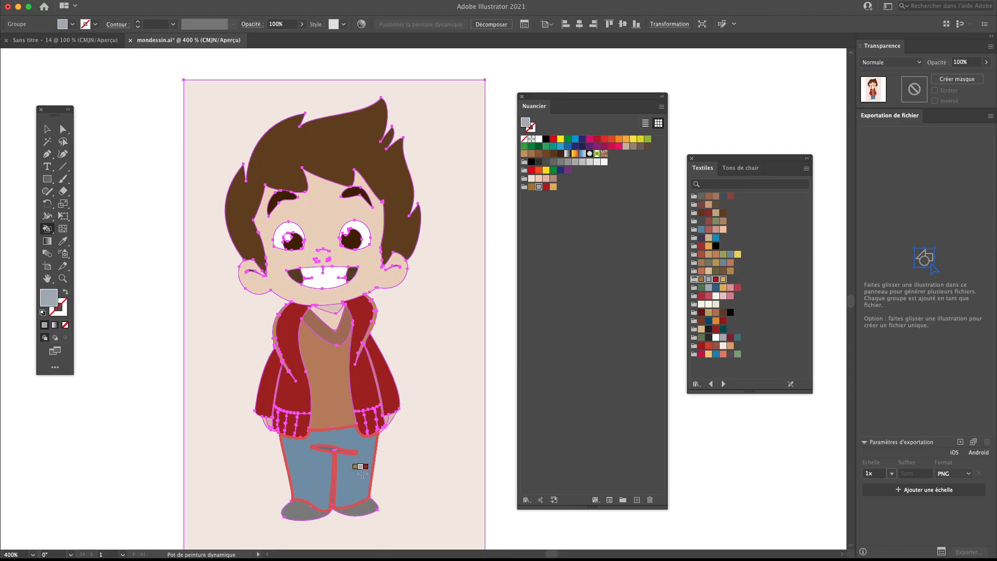
left_click(364, 473)
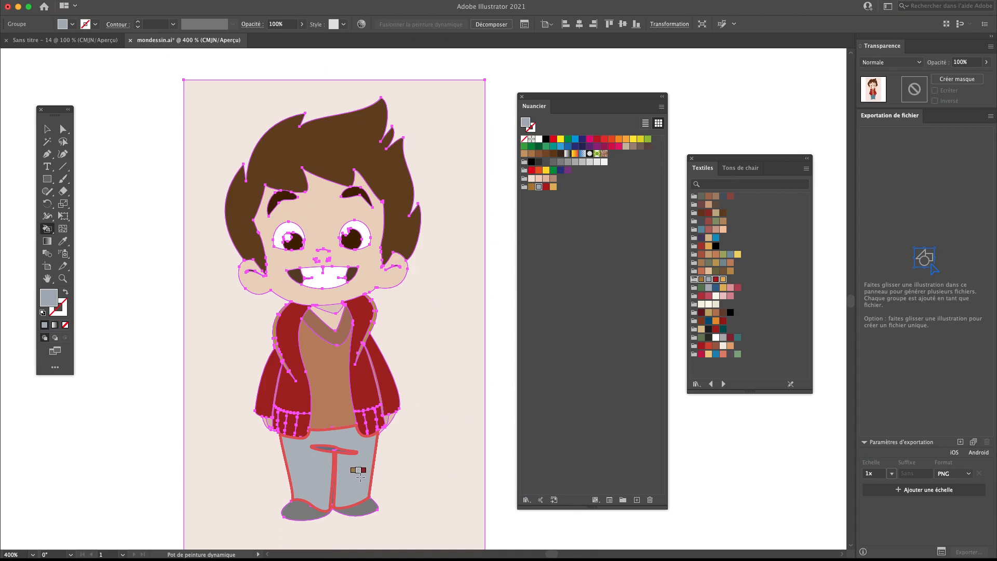
Return the Live Paint Bucket to the dark red swatch and move the Swatches panel right beside the character
key("Left")
key("Right")
key("Right")
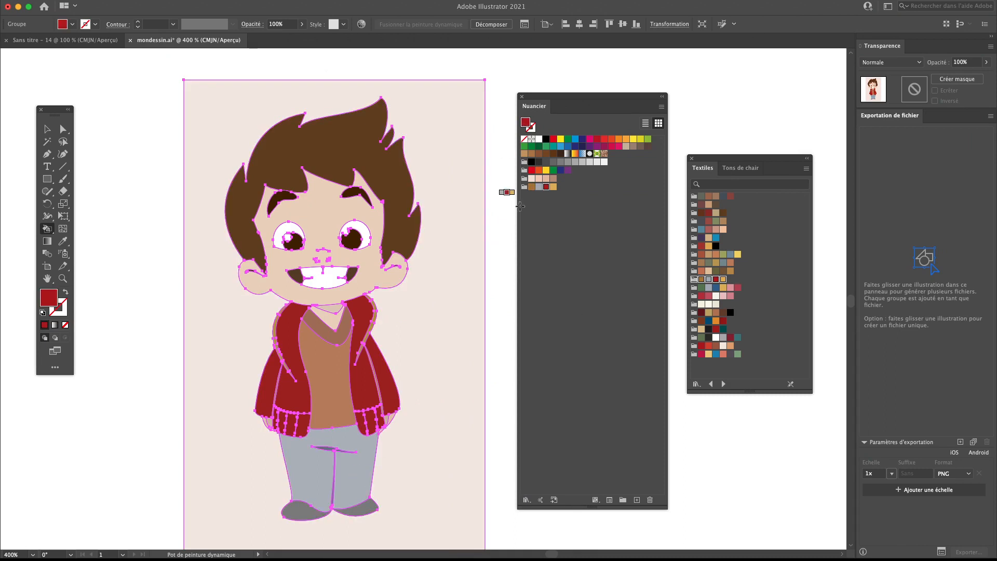
left_click_drag(587, 96, 491, 165)
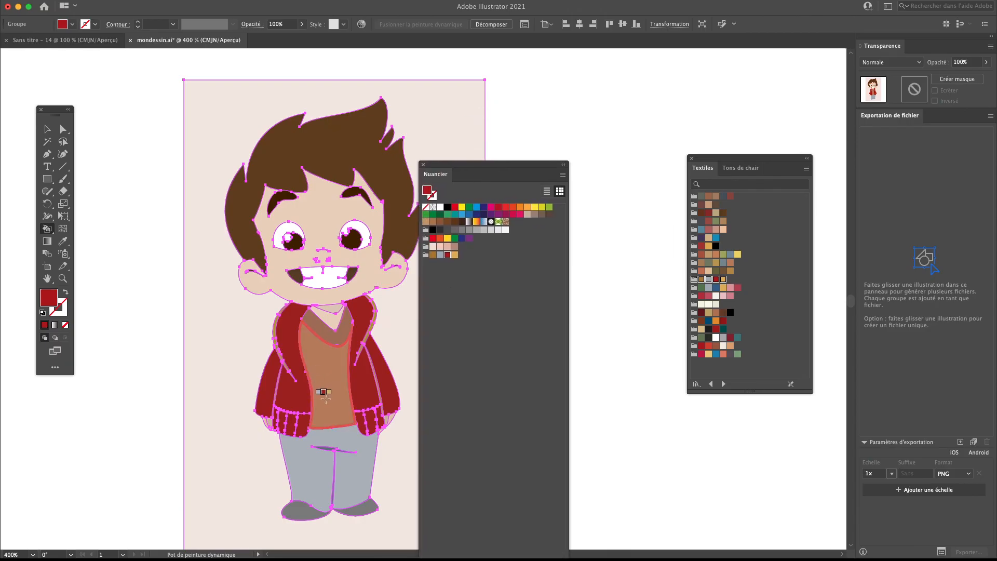
Cycle the Live Paint Bucket through the swatches of the Textiles group and stop on the blue-grey
key("Right")
key("Left")
key("Left")
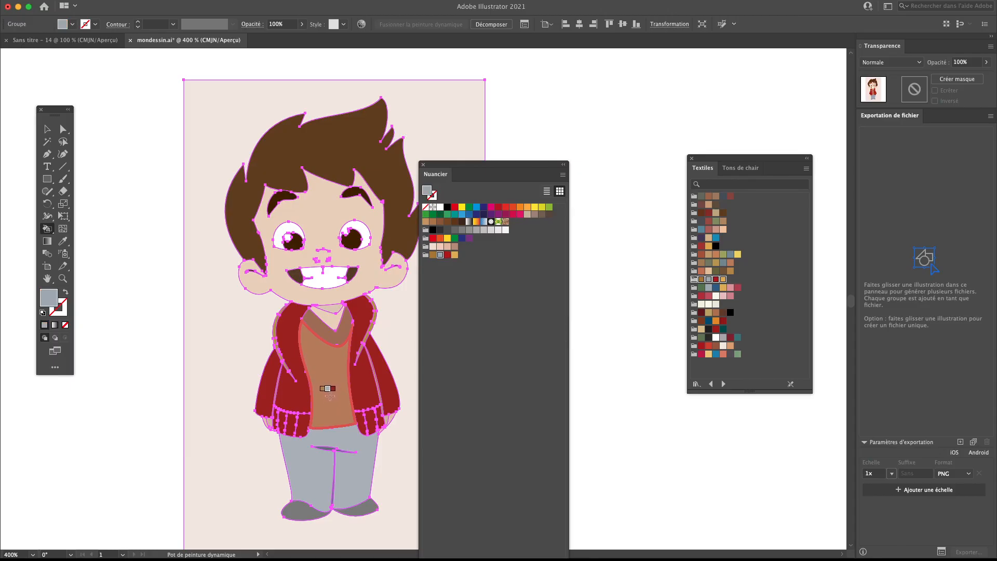
key("Left")
key("Right")
Switch the Live Paint Bucket between the skin-tone and bright colour groups, ending on a light skin tone
key("Up")
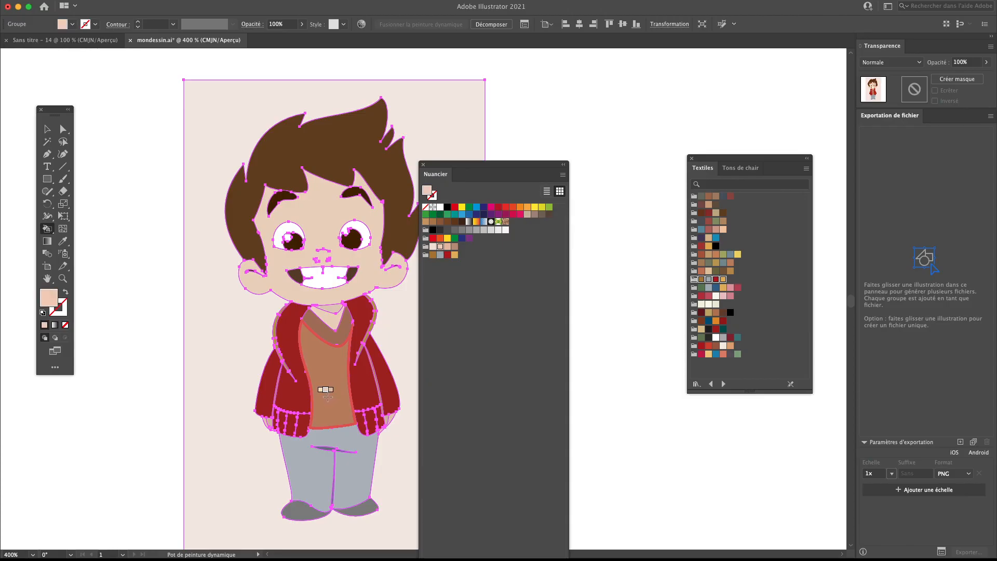
key("Up")
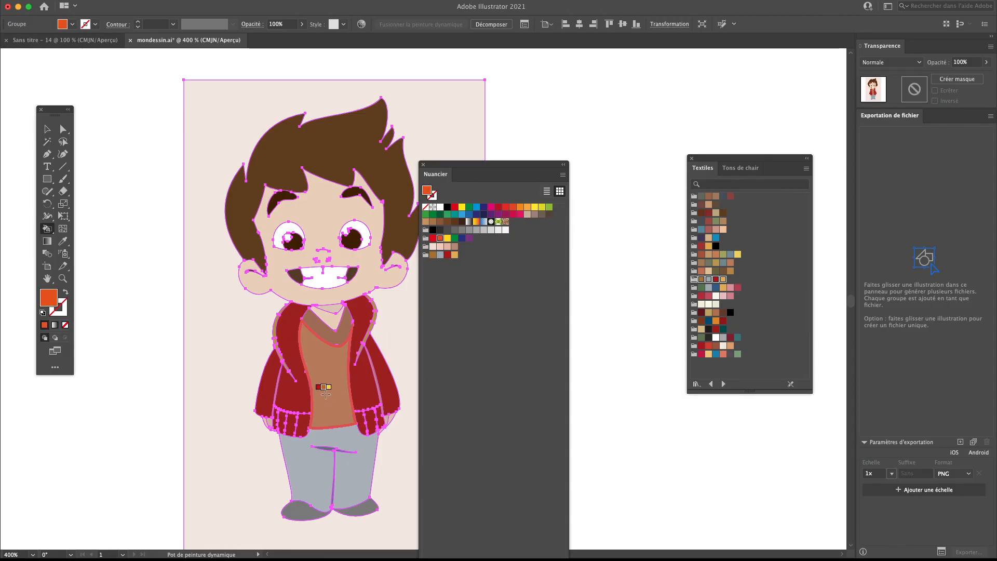
key("Down")
key("Up")
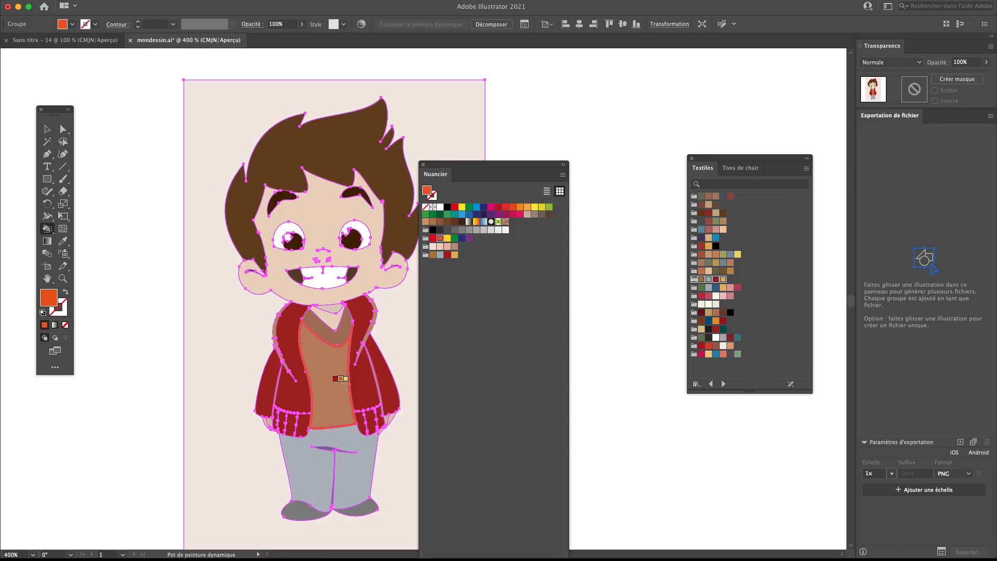
key("Down")
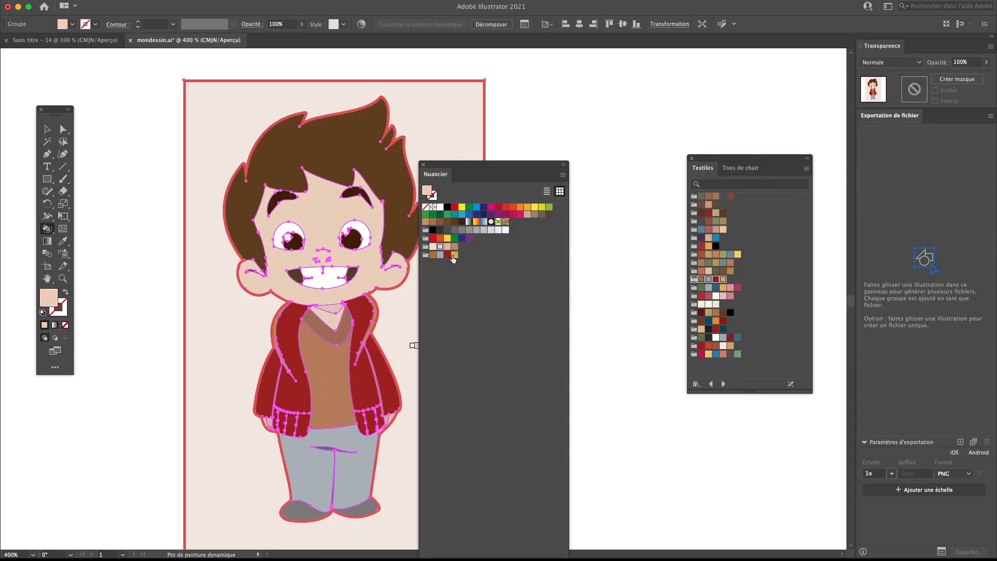
key("Right")
key("Left")
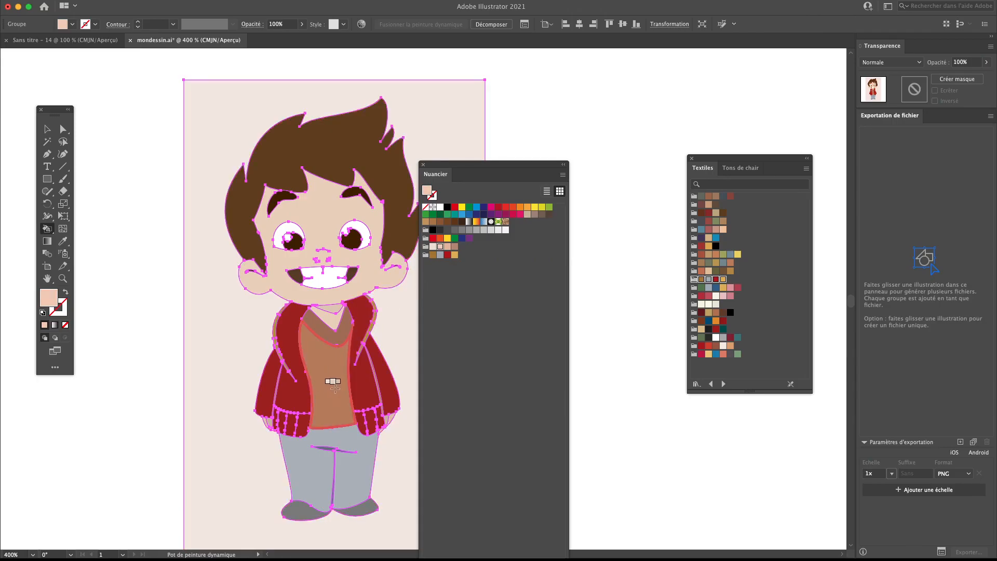
Move the active colour up through the grey group to the base swatches and back down to the bright group's dark blue
key("Up")
key("Up")
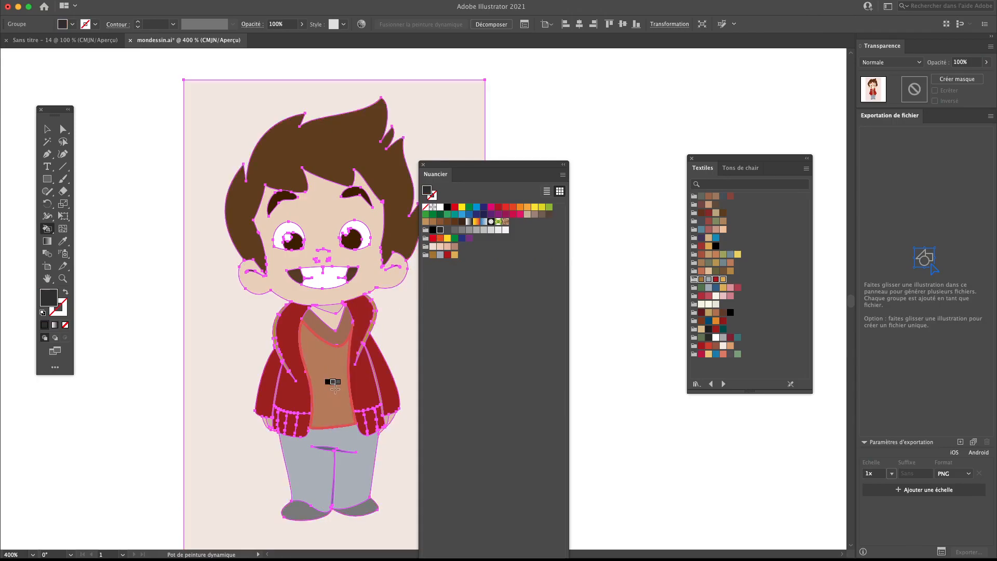
key("Down")
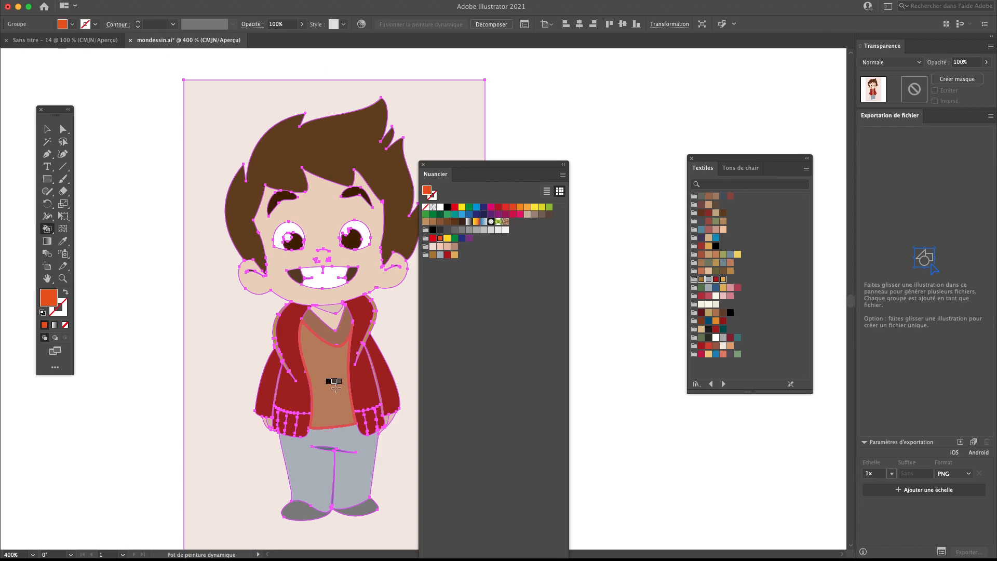
key("Up")
key("Up")
key("Right")
key("Left")
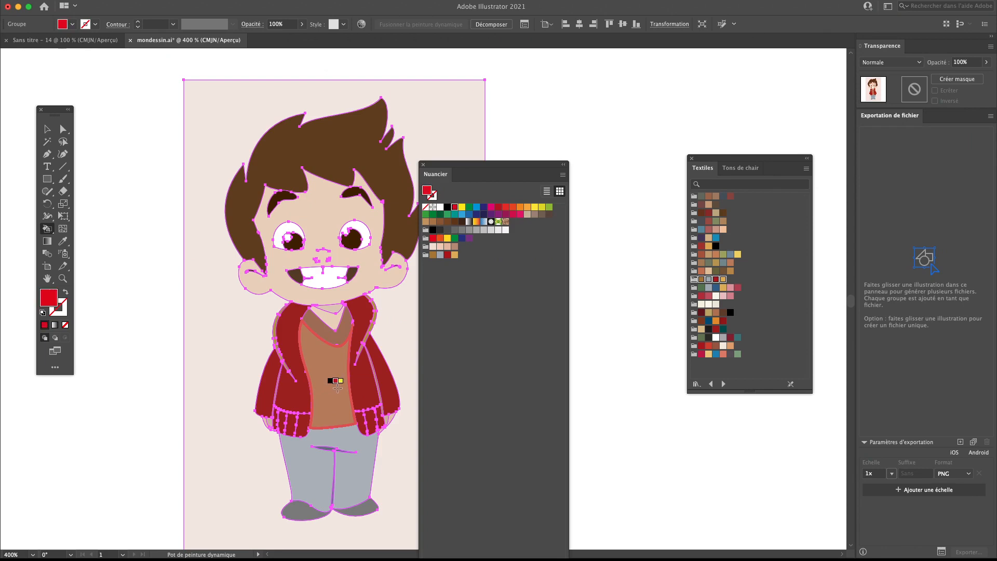
key("Down")
key("Down")
key("Down")
key("Down")
key("Right")
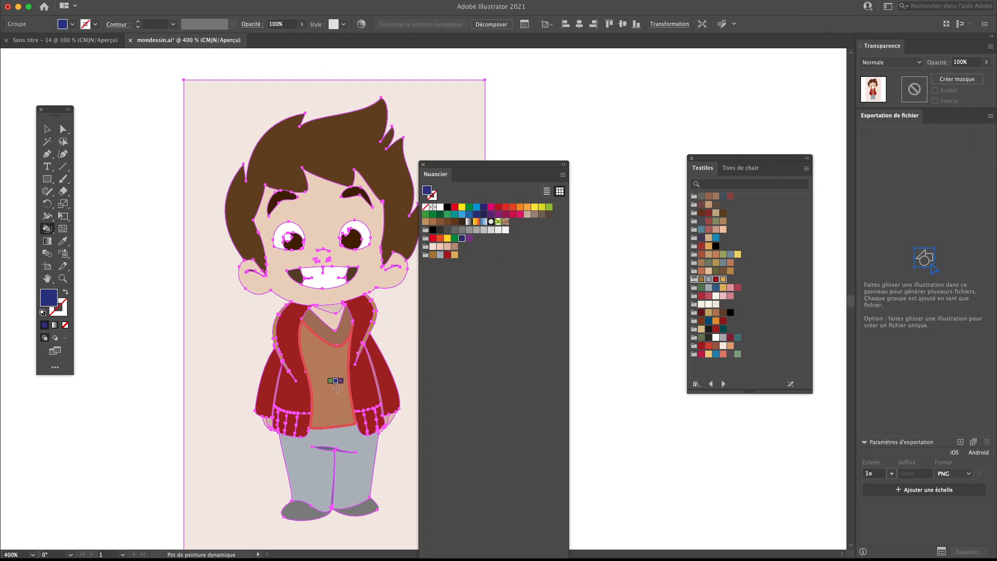
Pick a light grey from the grey colour group and fill the T-shirt with it
key("Left")
key("Left")
key("Left")
key("Left")
key("Up")
key("Right")
key("Right")
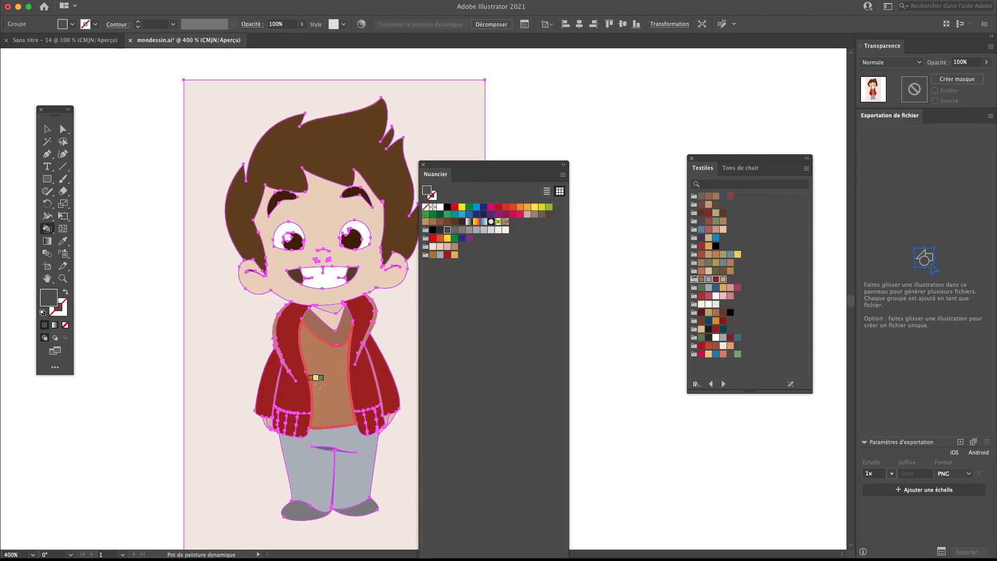
key("Down")
key("Up")
key("Right")
key("Right")
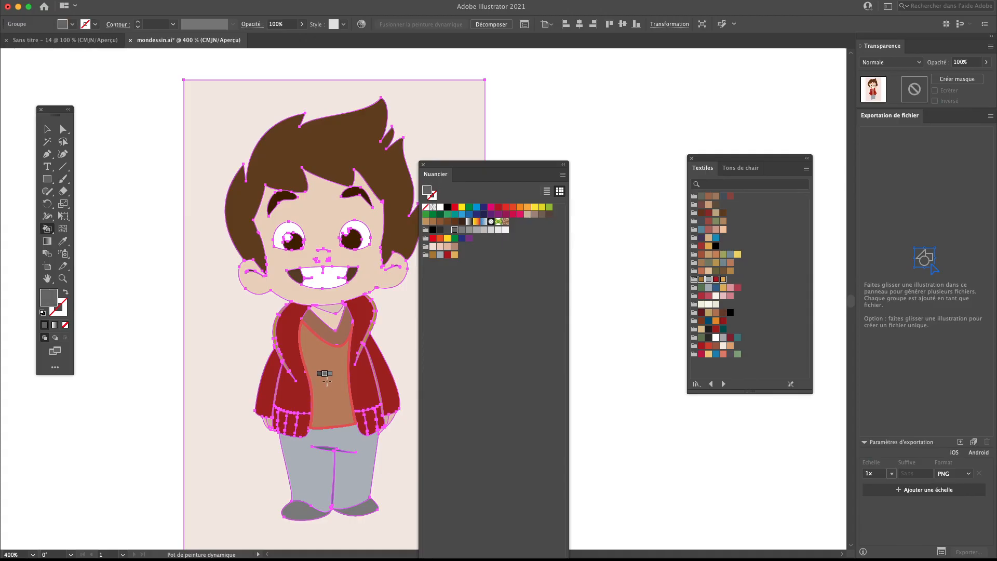
key("Right")
key("Right")
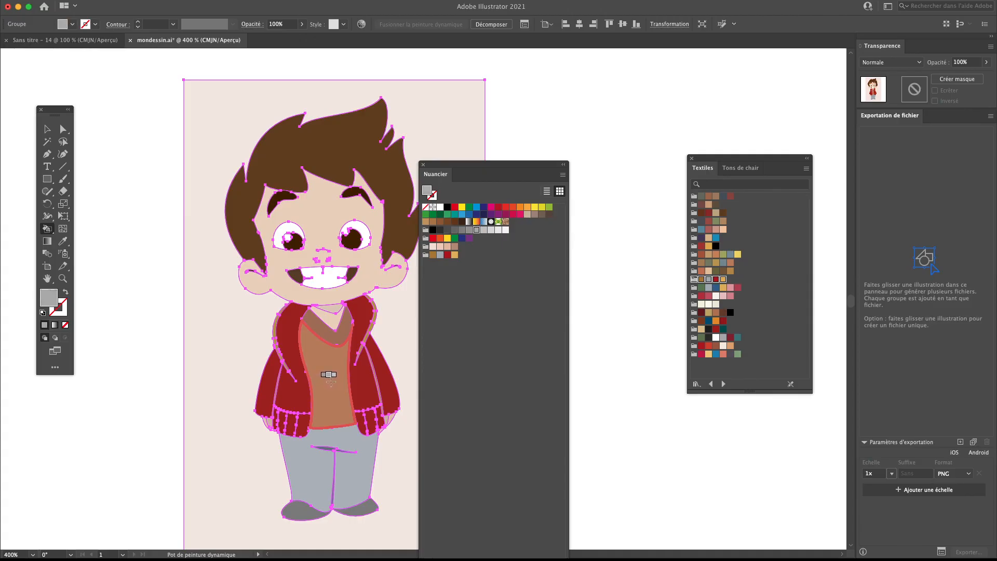
left_click(334, 382)
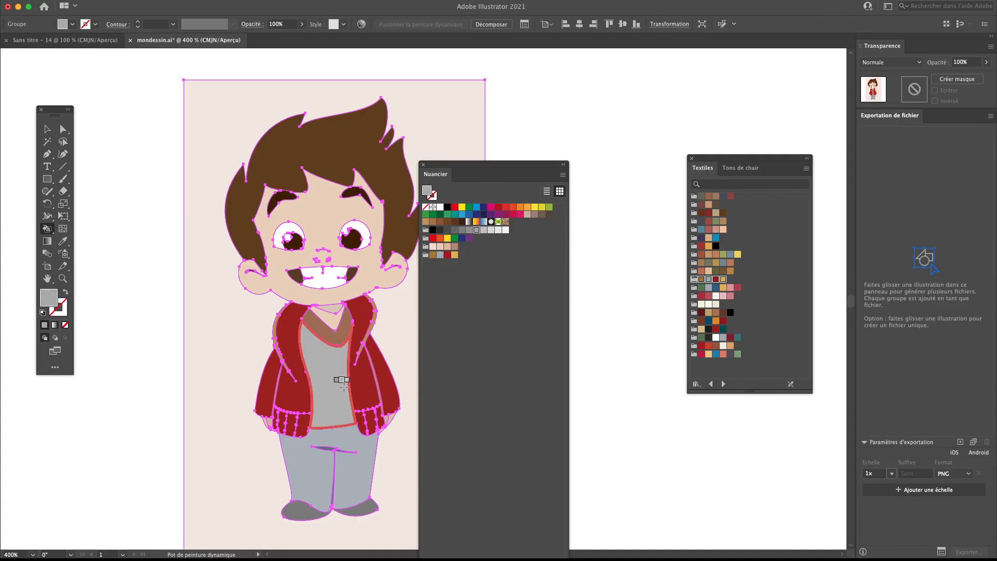
Pick the yellow from the bright colour group and fill the T-shirt with it
key("Left")
key("Down")
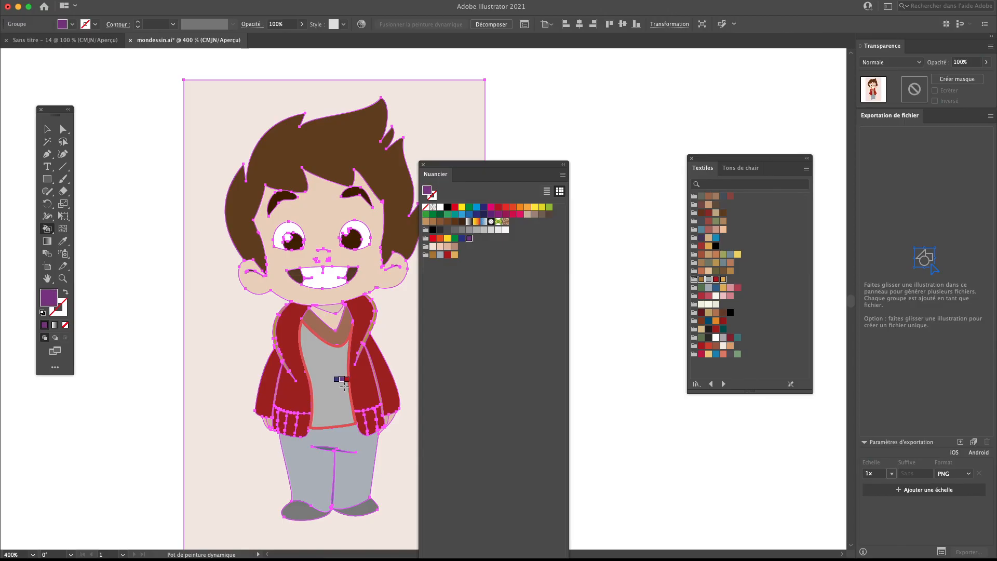
key("Left")
key("Left")
key("Left")
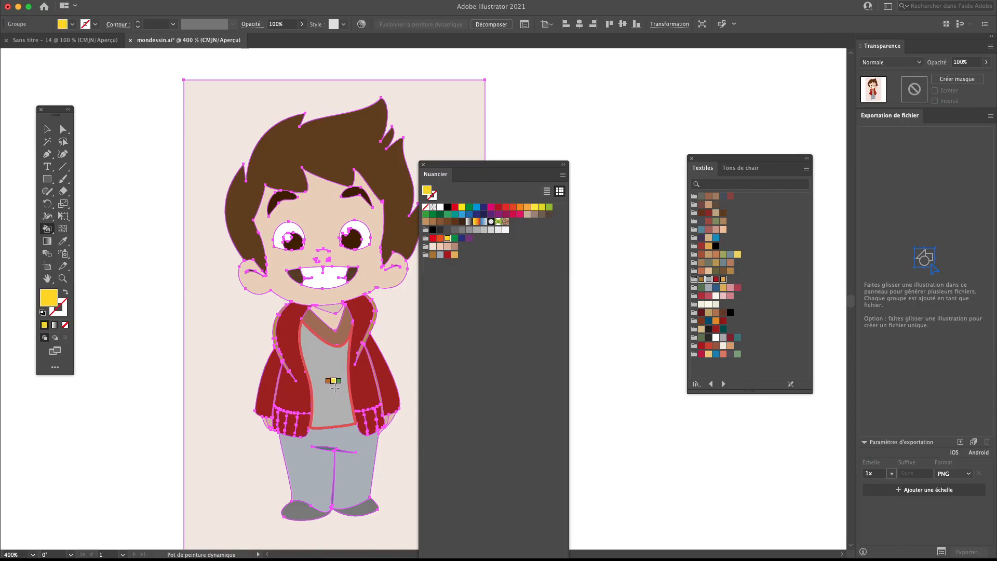
left_click(335, 388)
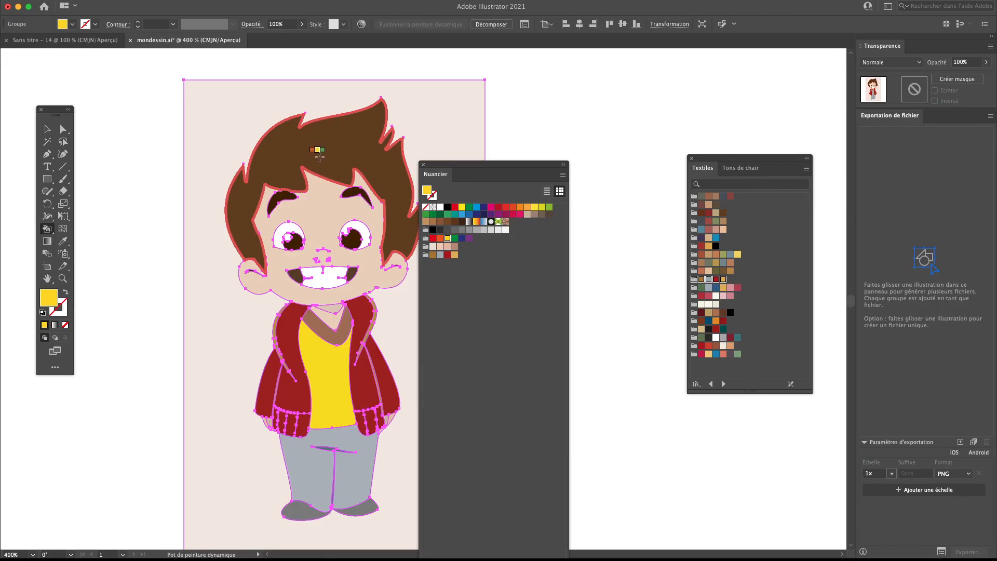
Cycle the Live Paint Bucket across the colour groups and bring a light skin tone over the face
key("Right")
key("Left")
key("Up")
key("Down")
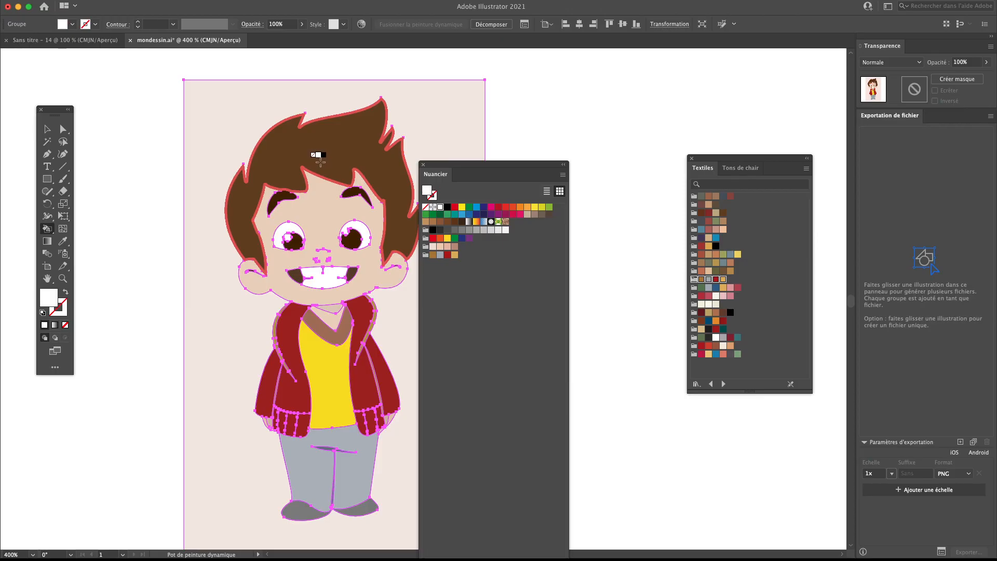
key("Up")
key("Down")
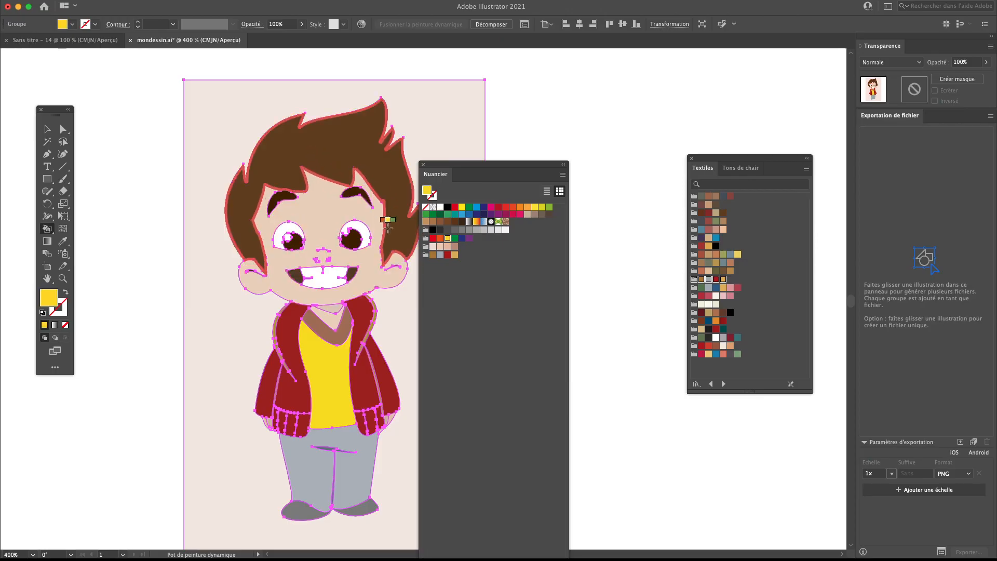
key("Down")
key("Left")
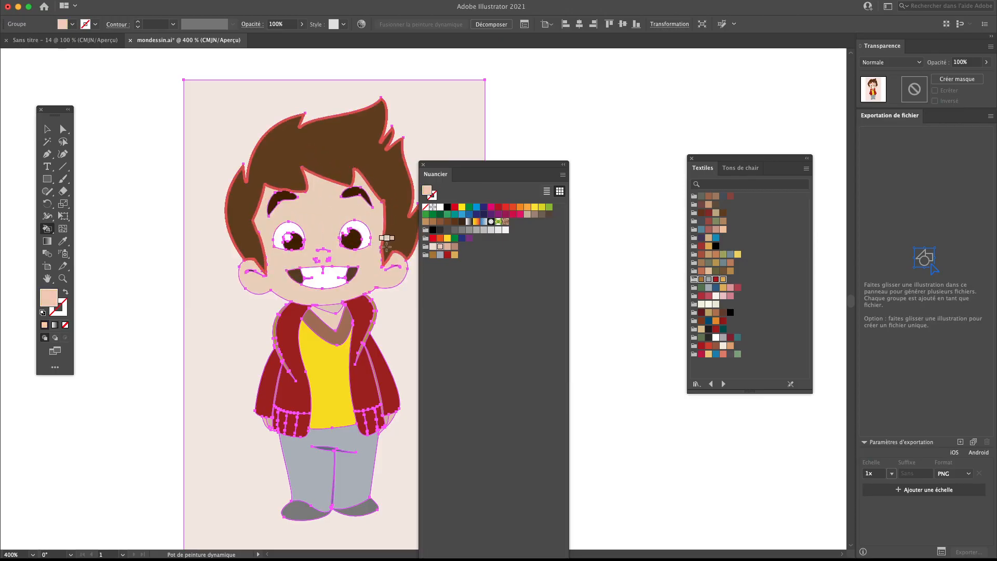
left_click(320, 212)
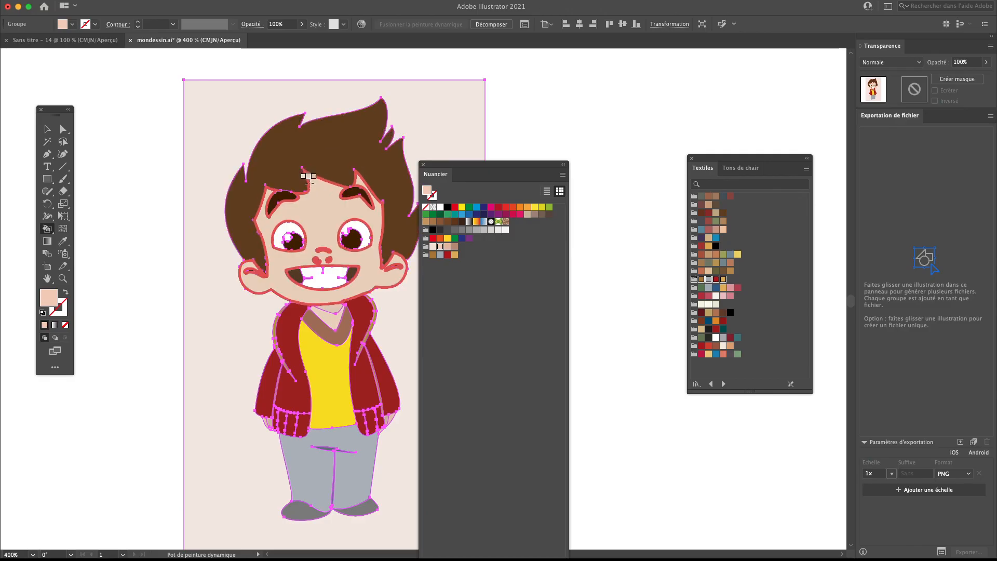
Move the active colour up through the colour groups to the white base swatch
key("Up")
key("Up")
key("Up")
key("Up")
key("Up")
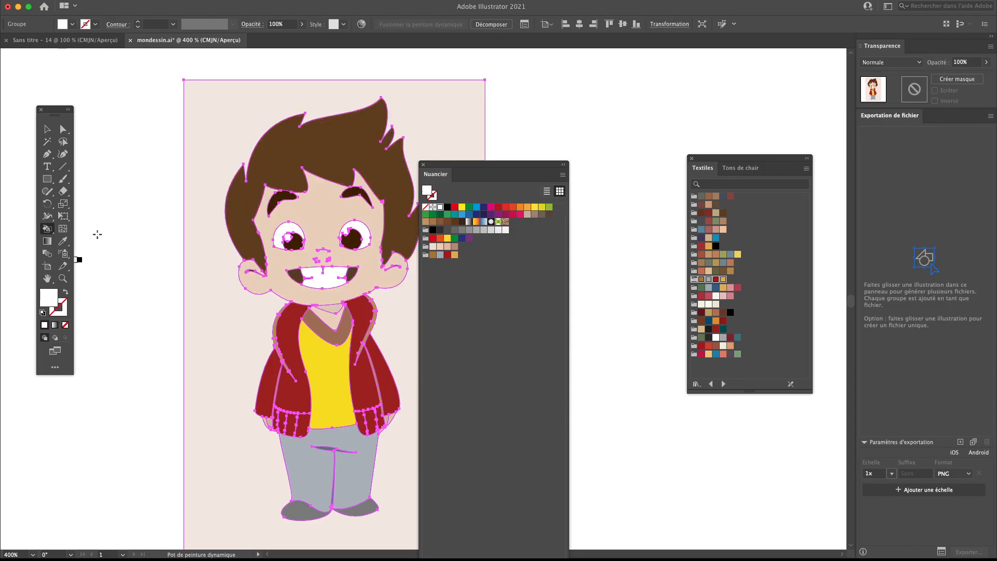
Switch to the Selection tool, deselect the illustration and move the Swatches panel off the artwork
left_click(47, 130)
left_click(116, 163)
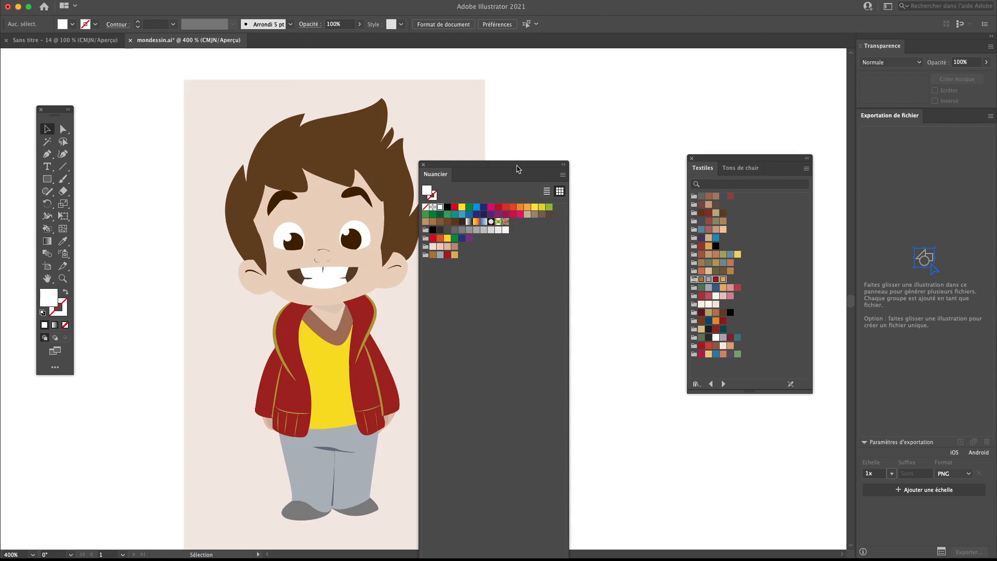
left_click_drag(516, 168, 617, 149)
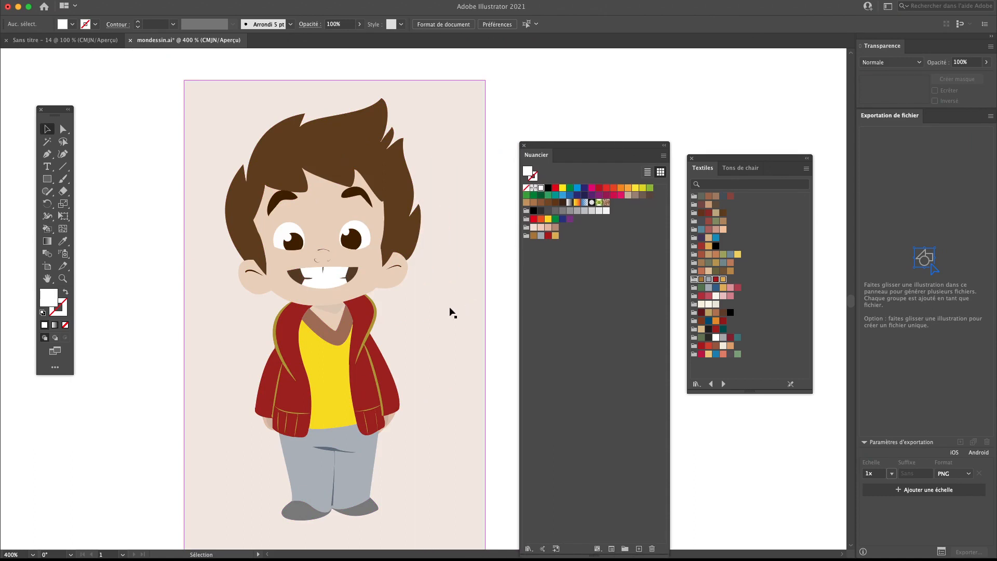